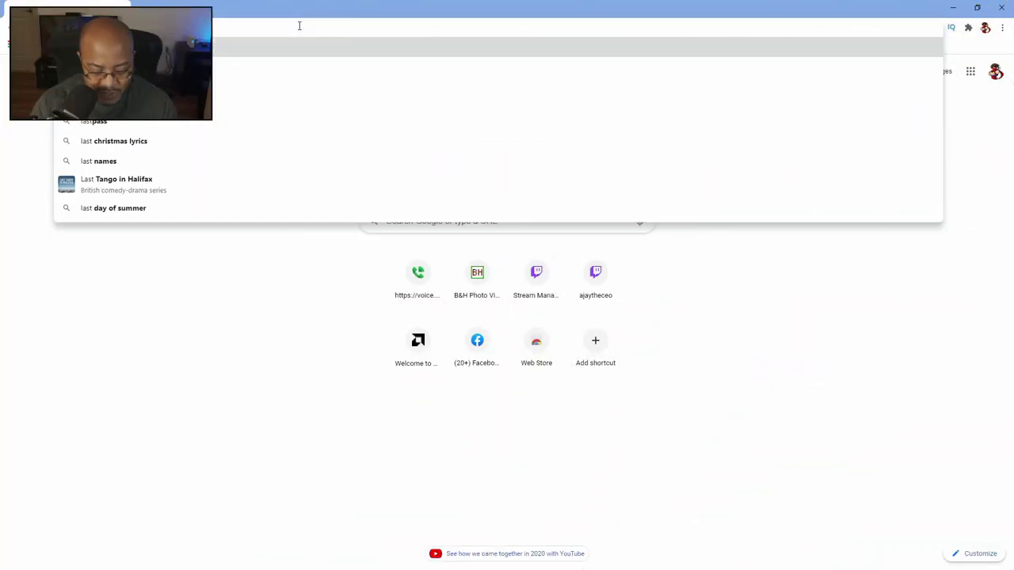
Load the LastPass homepage at lastpass.com.
key(Return)
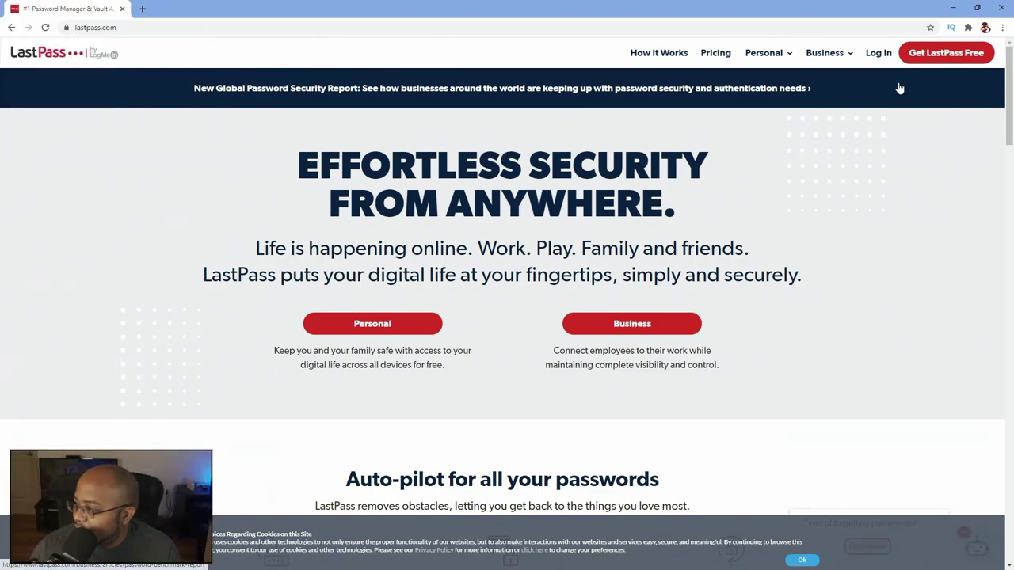
Start a free LastPass sign-up and enter the account e-mail address.
click(933, 60)
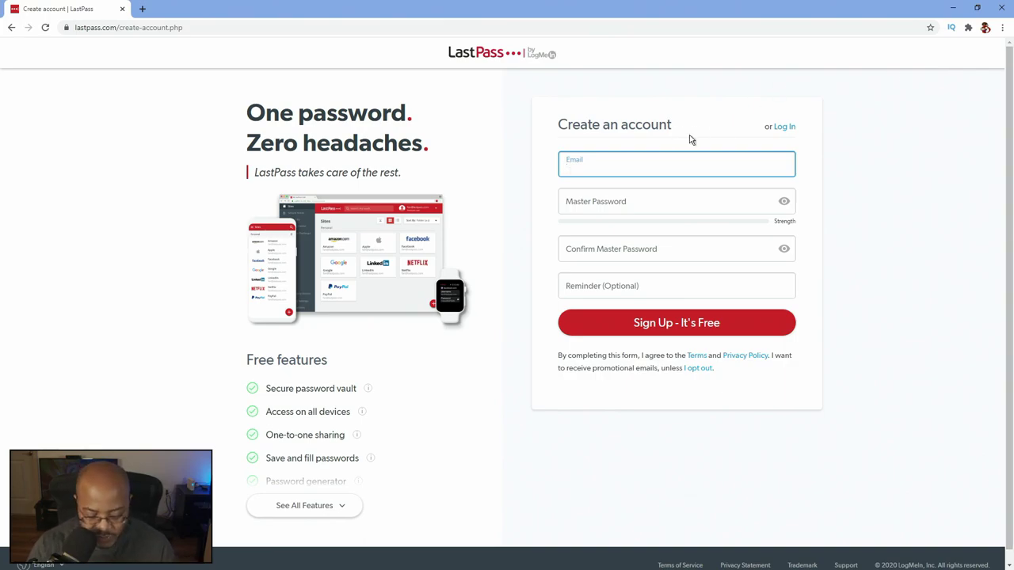
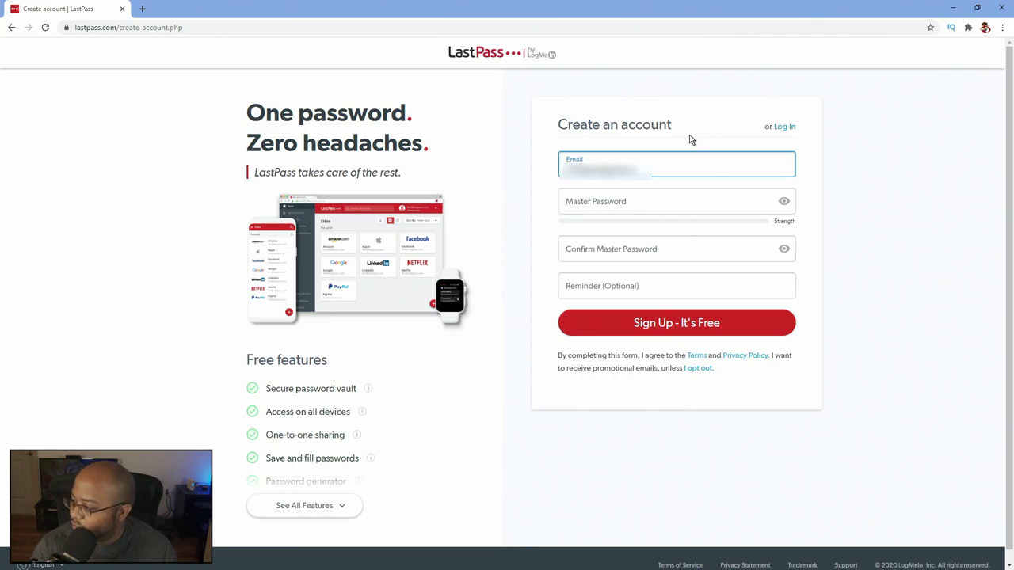
key(Tab)
Enter and confirm the master password, add a password reminder, and submit the sign-up.
text(•••••••••••)
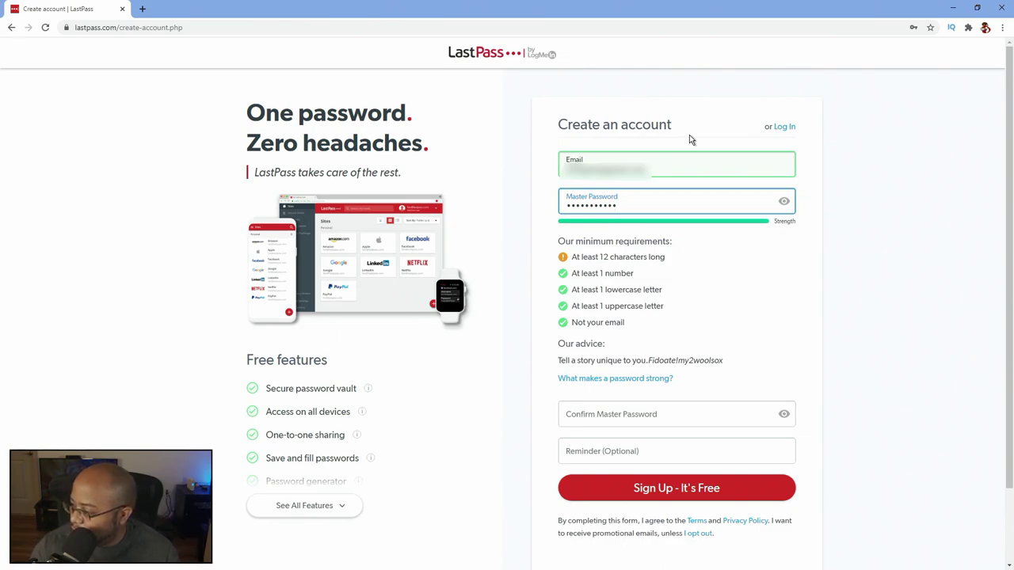
key(ctrl+a)
text(•••••••••)
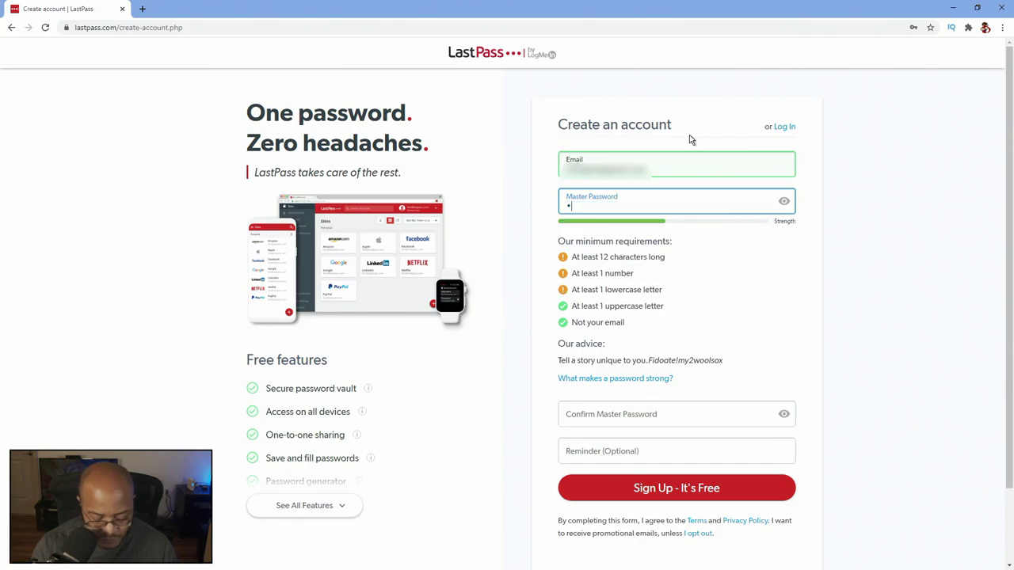
text(•••)
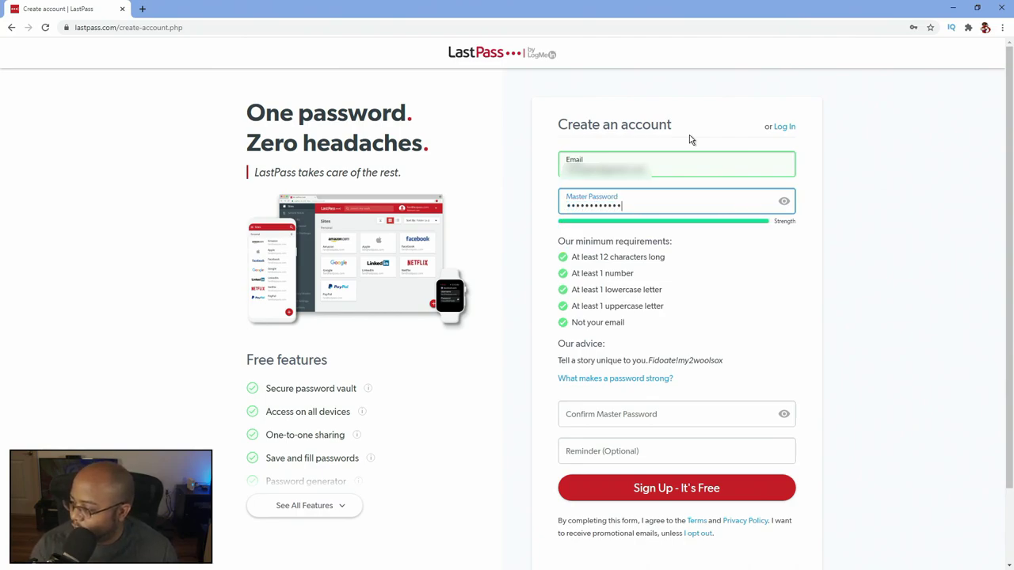
key(Tab)
text(•••••••)
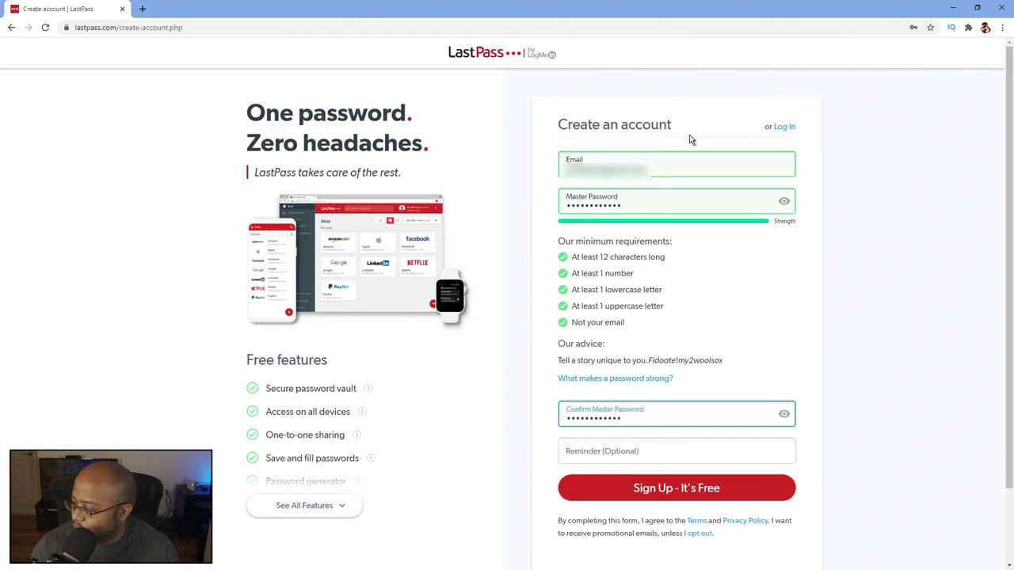
key(Tab)
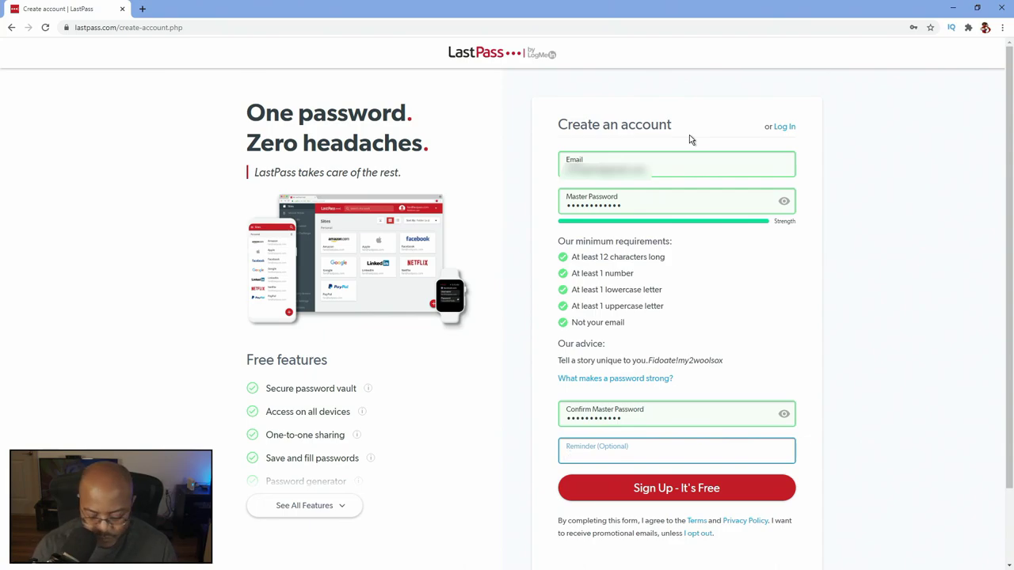
text(add )
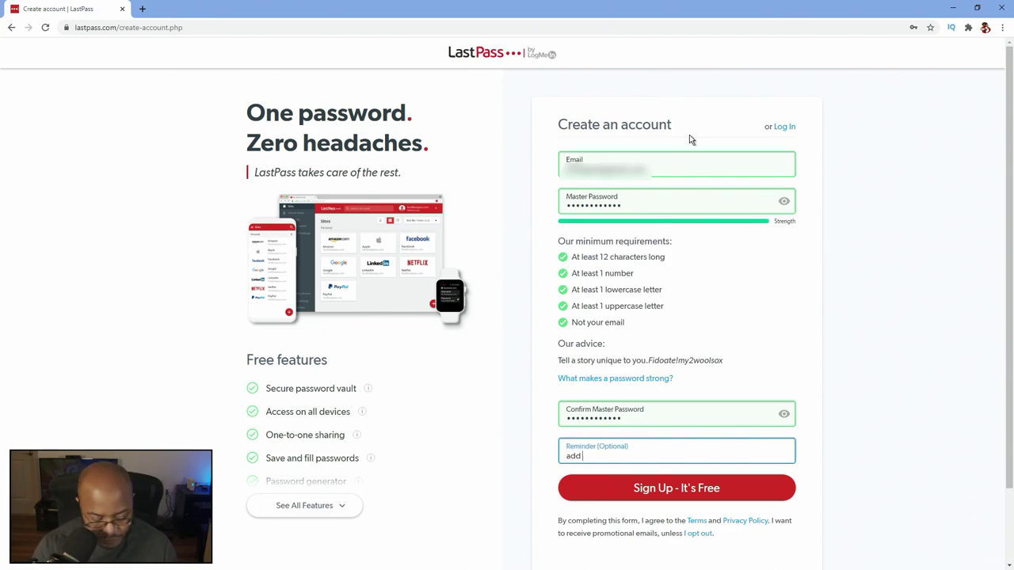
text(something extra)
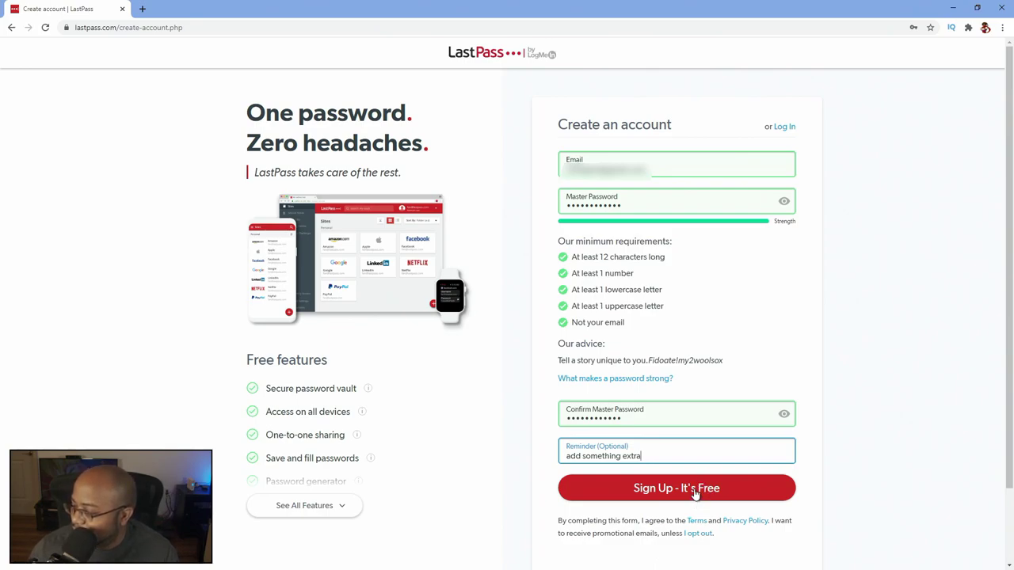
click(694, 490)
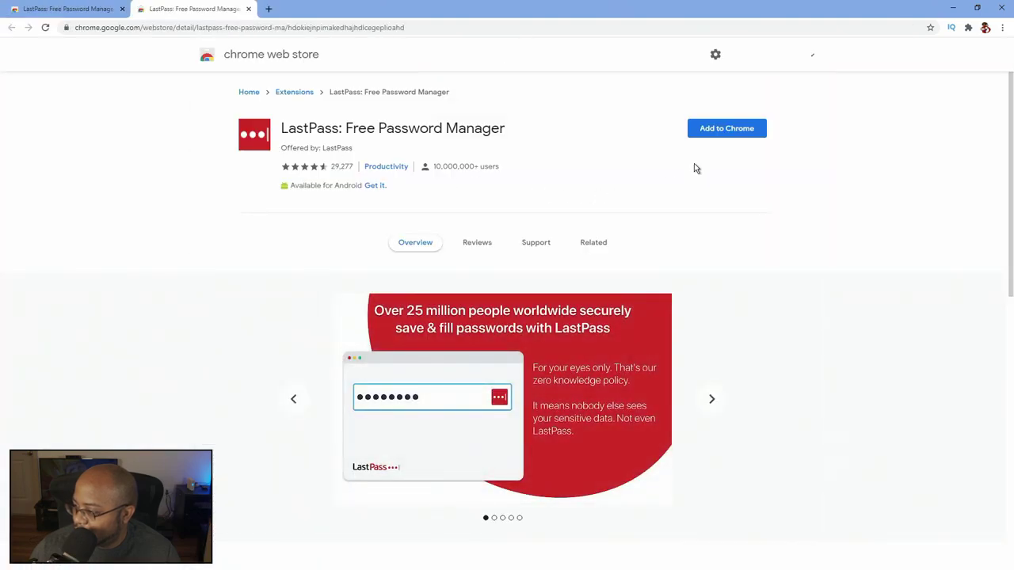
Add the LastPass: Free Password Manager extension to Chrome and confirm the installation.
click(719, 131)
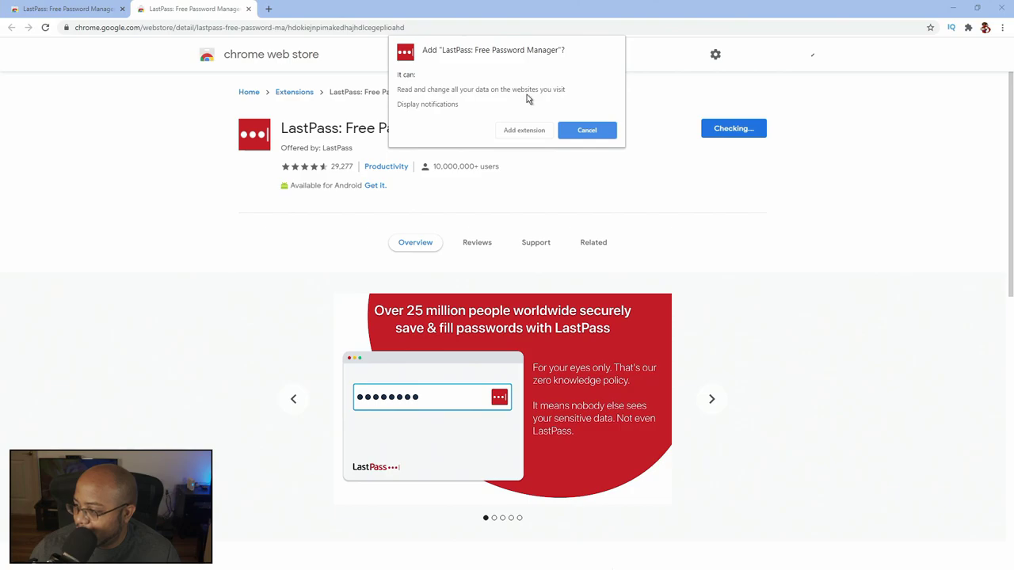
click(531, 133)
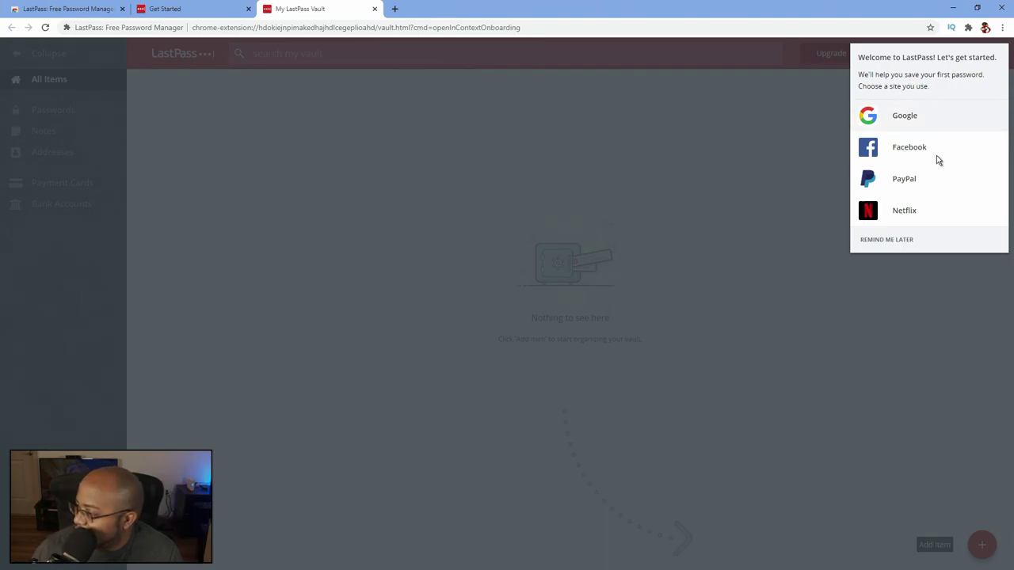
Postpone the first-password prompt, pin the LastPass extension to the toolbar, and close Get Started.
click(905, 241)
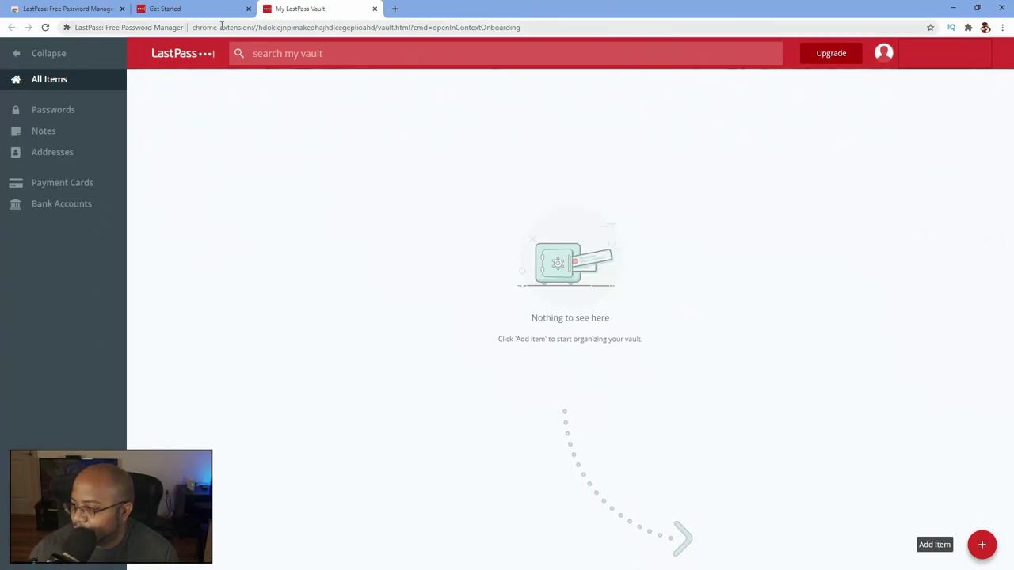
click(199, 10)
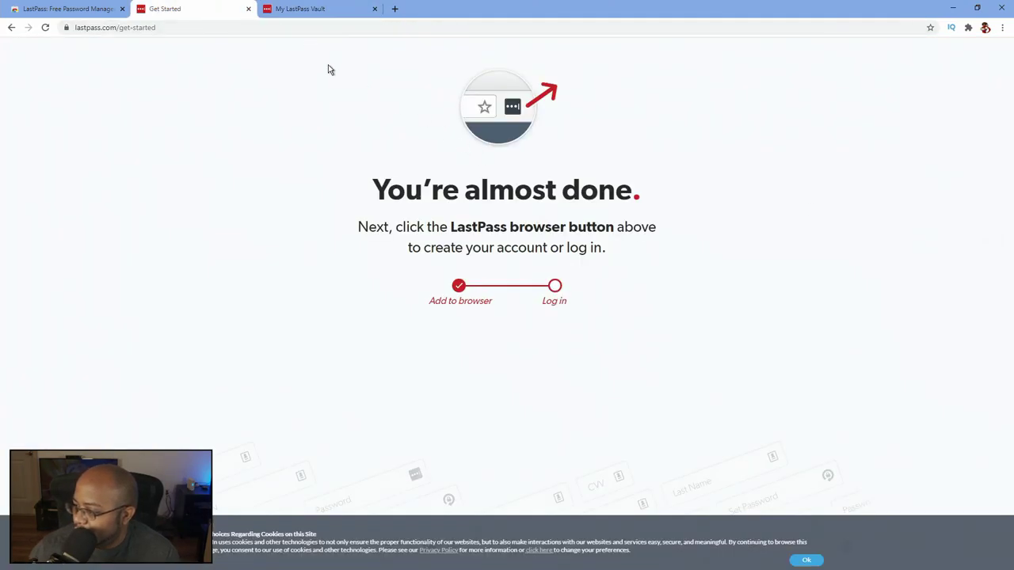
click(968, 28)
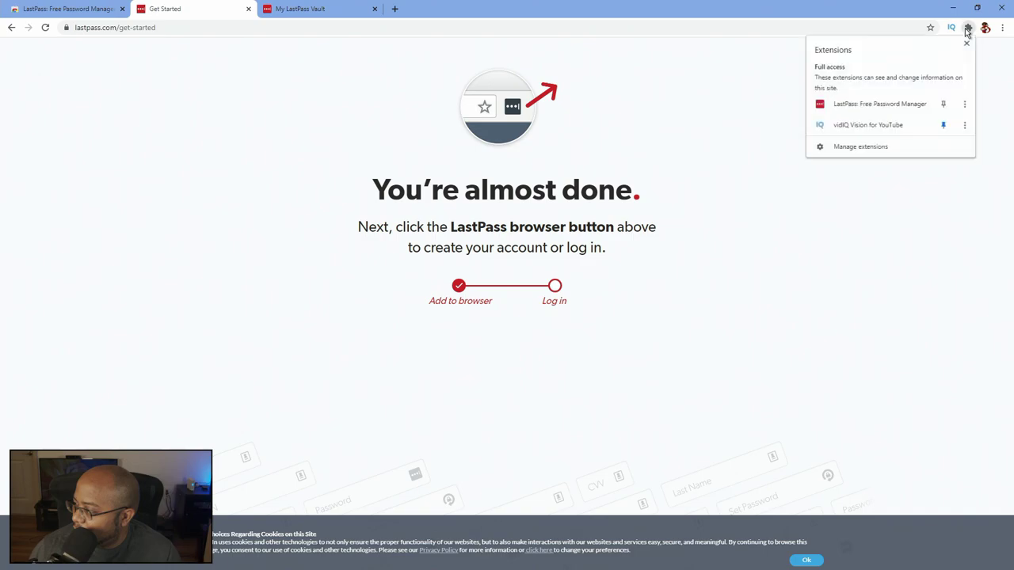
click(944, 108)
click(831, 196)
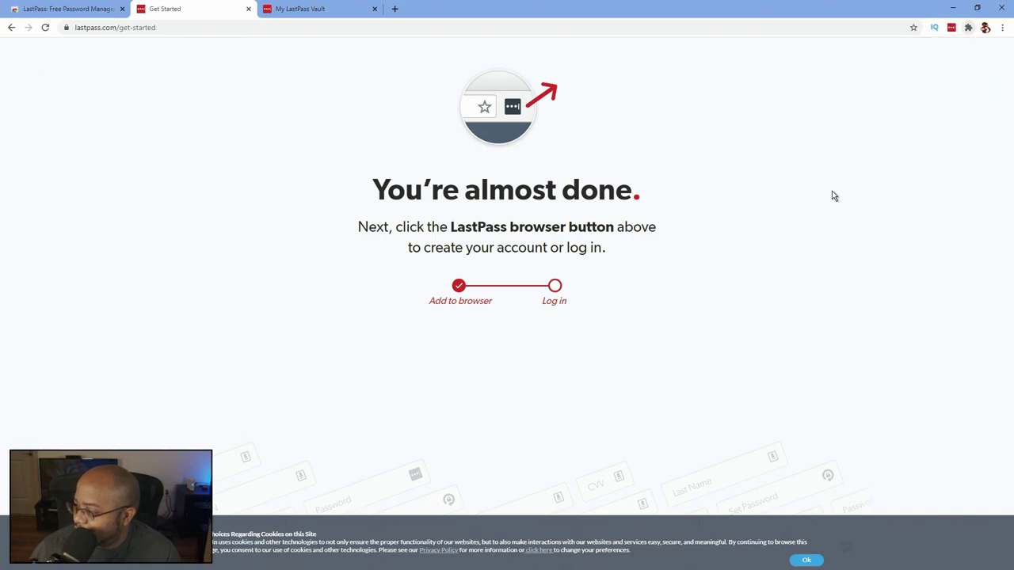
click(248, 9)
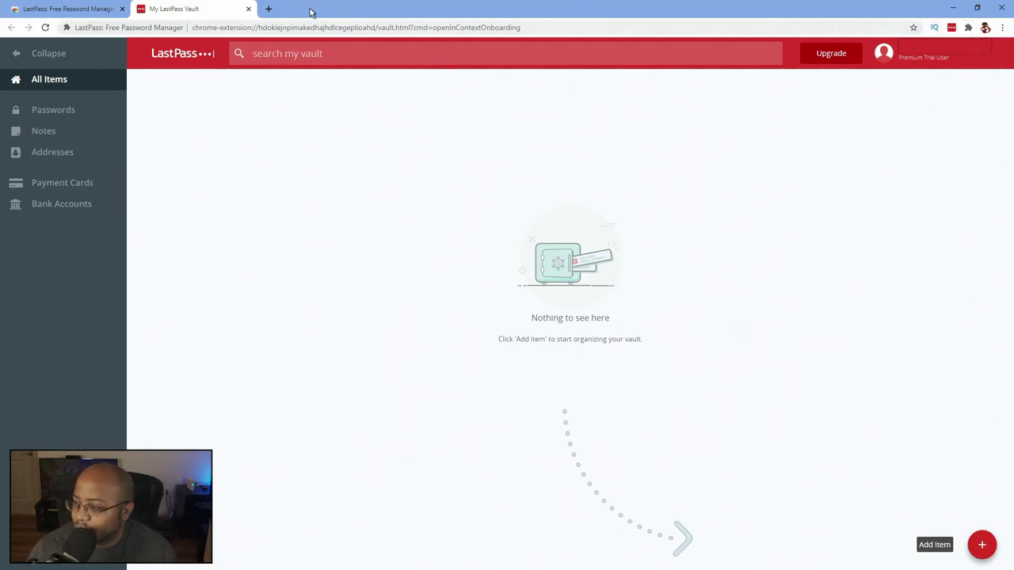
Open the Twitch dashboard in a new tab by typing twitch.
click(269, 9)
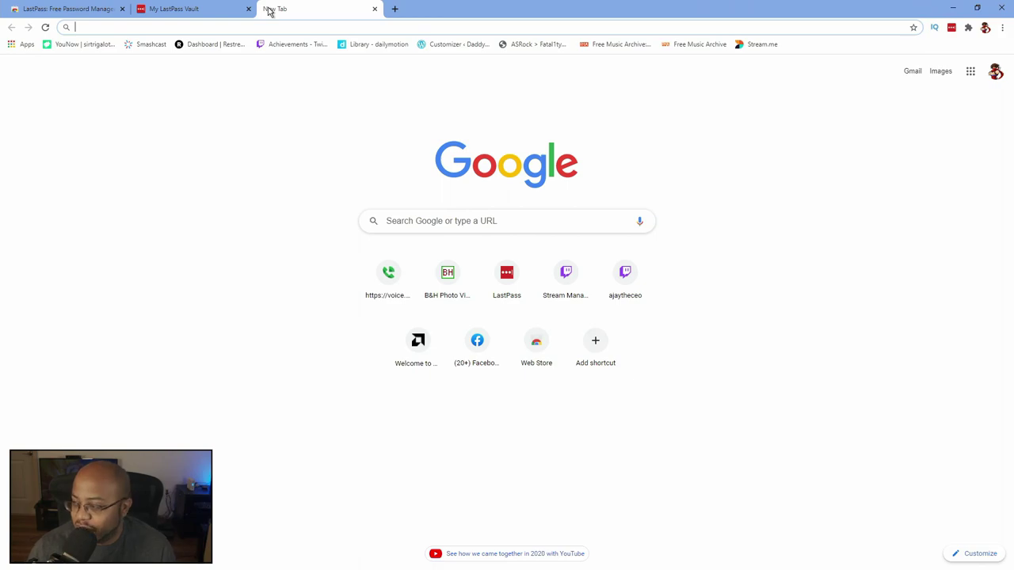
text(twitch)
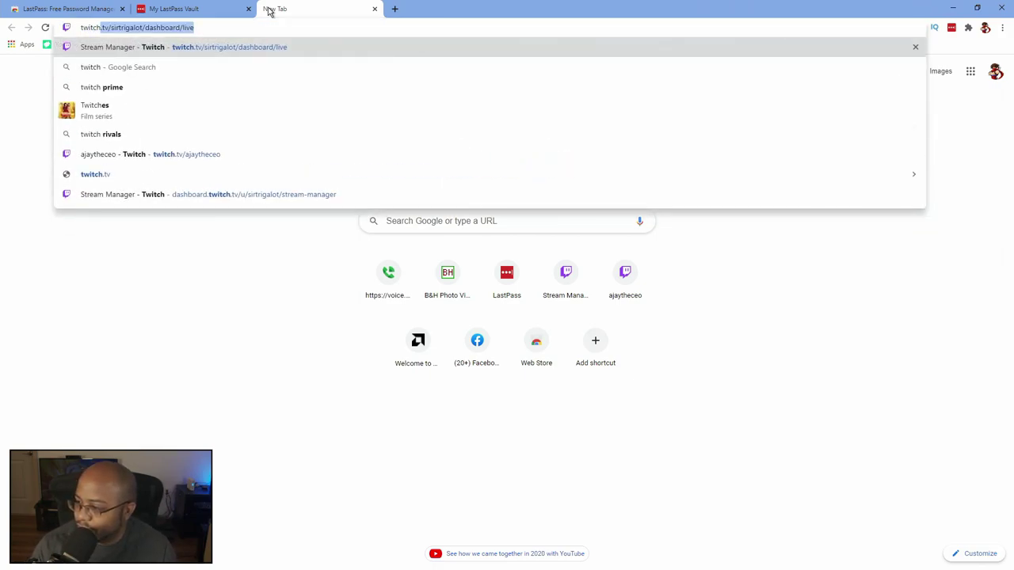
key(Return)
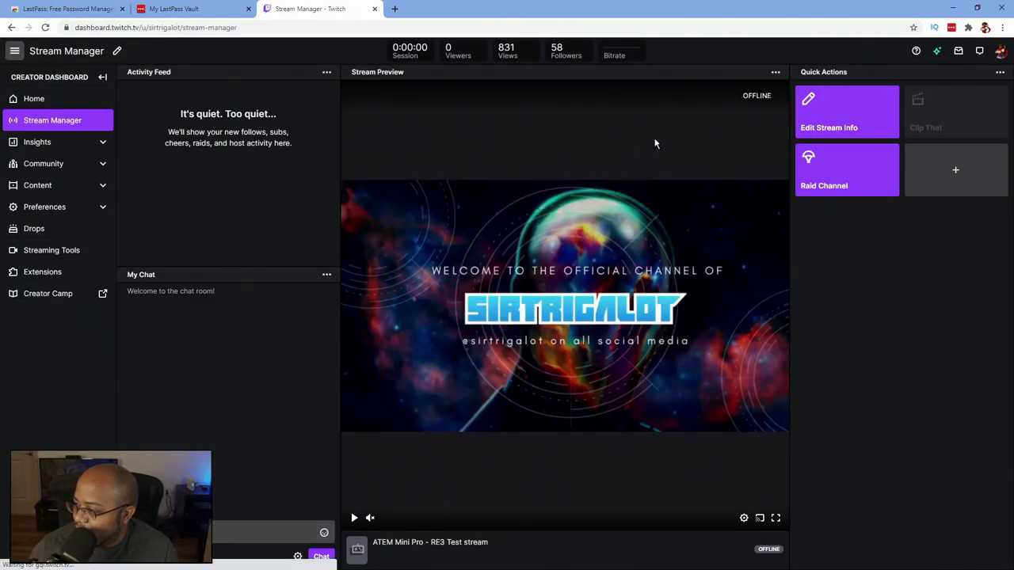
Log out of Twitch and back in, saving the Twitch login to LastPass.
click(1001, 52)
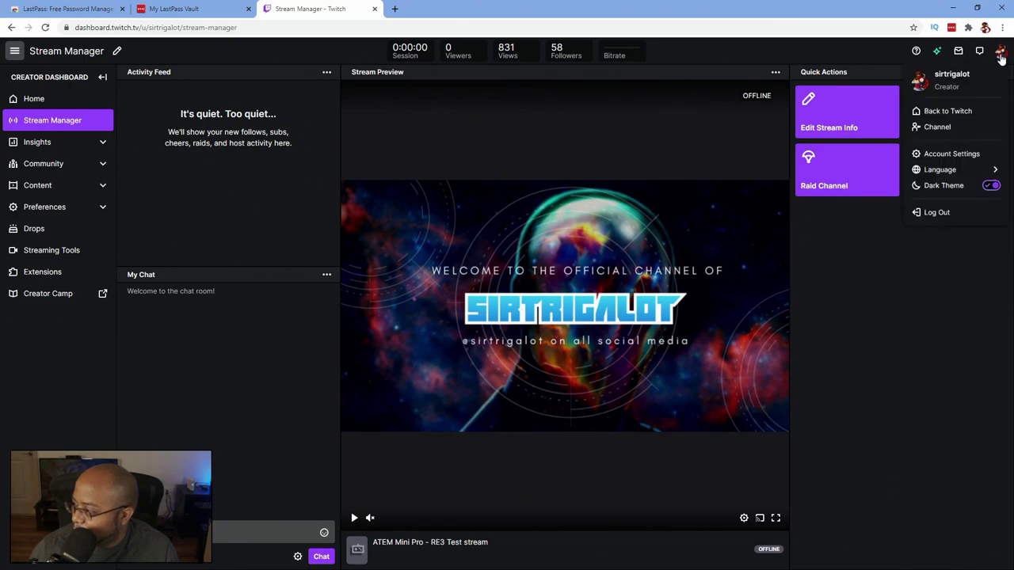
click(937, 213)
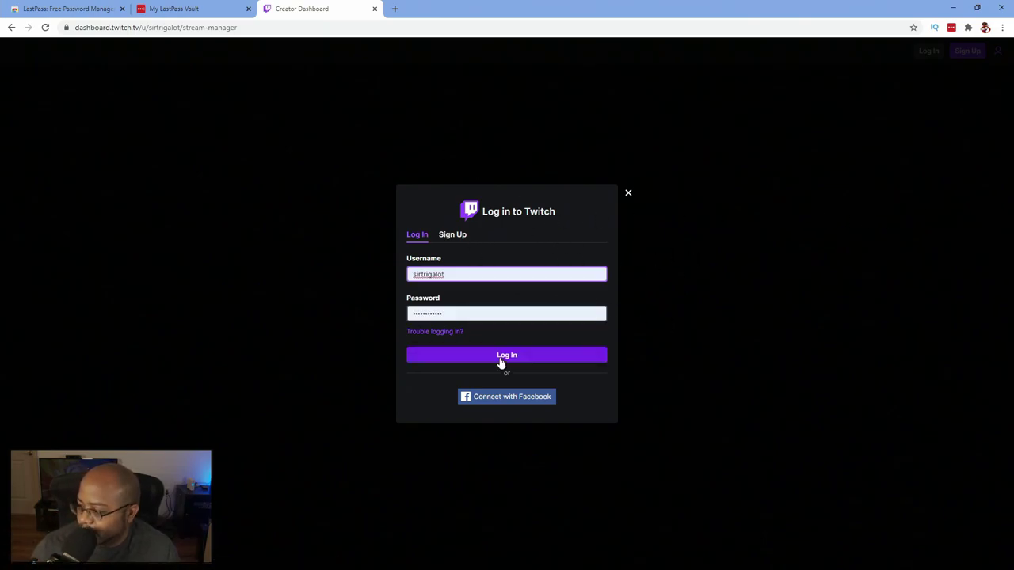
click(500, 358)
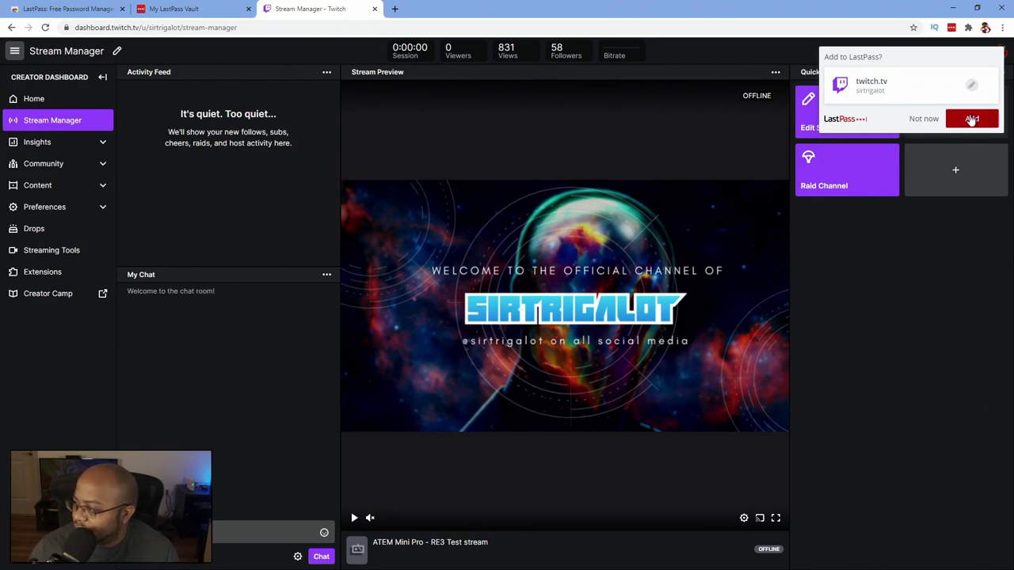
click(972, 121)
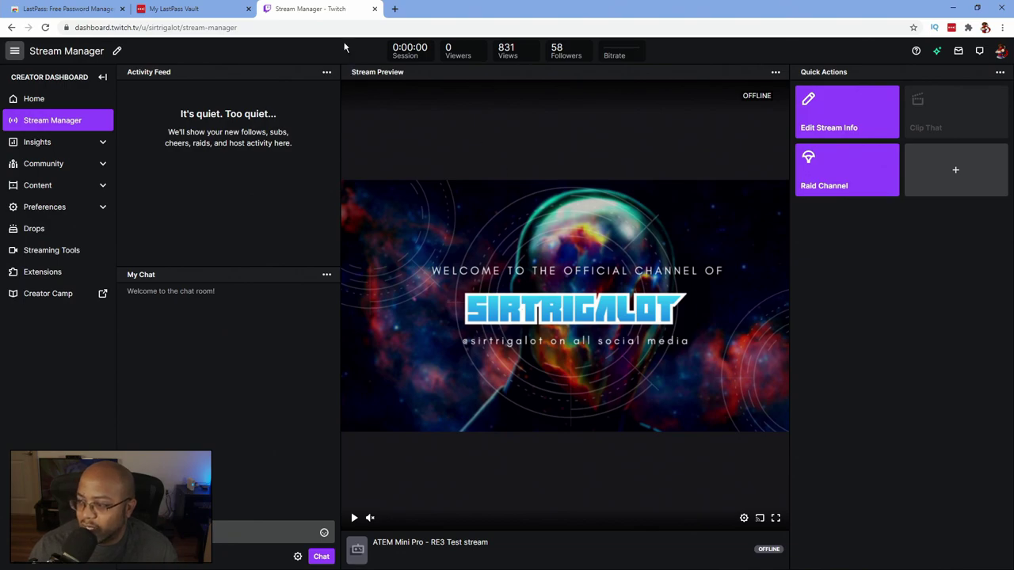
click(195, 8)
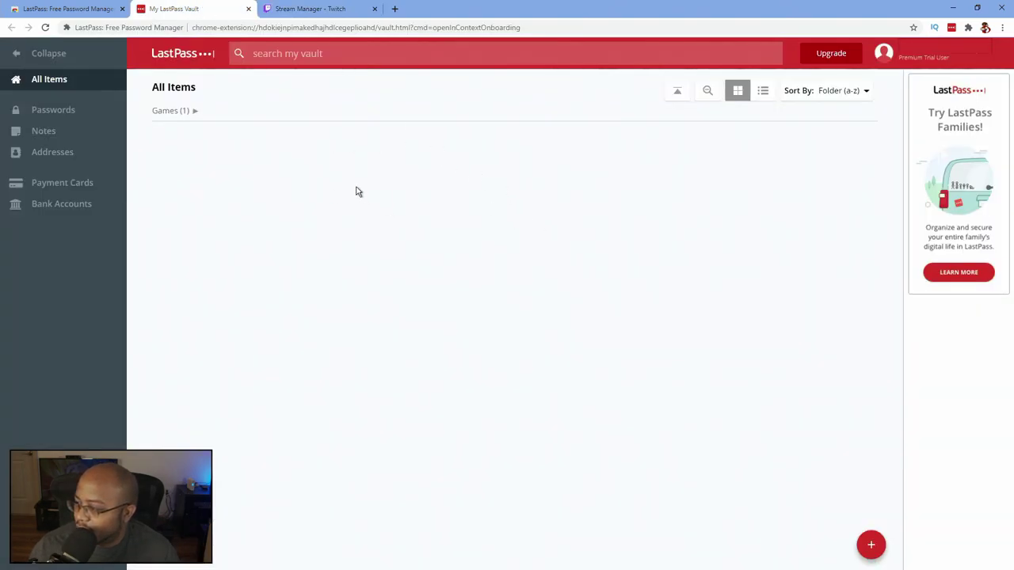
Expand the vault's Games folder, then log out of Twitch.
click(168, 115)
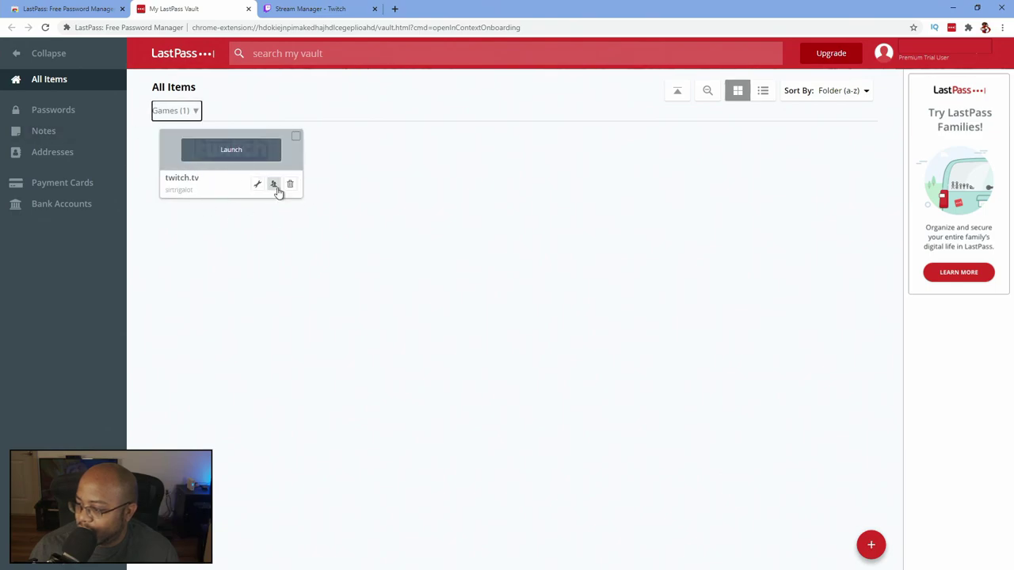
click(319, 9)
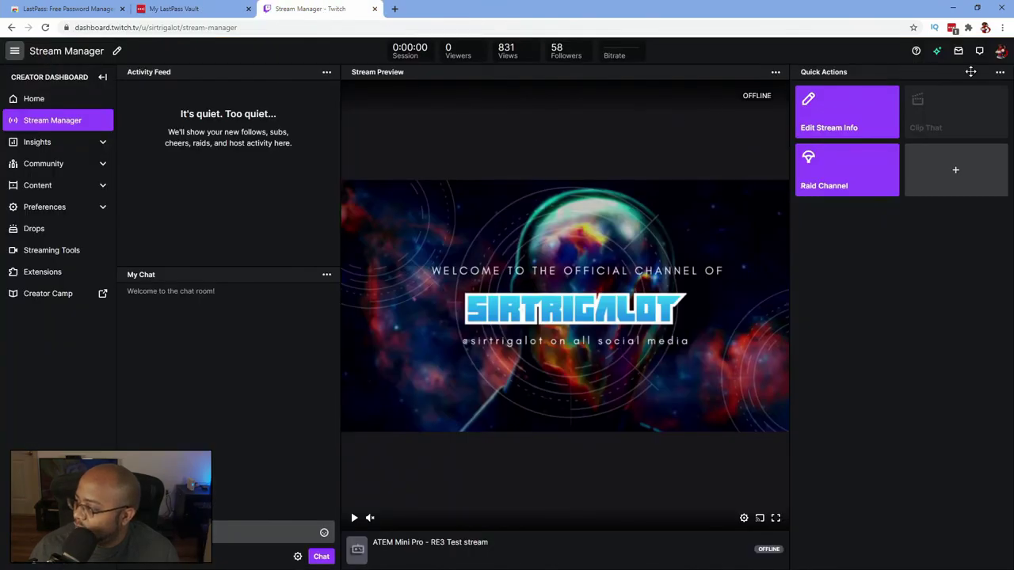
click(1000, 50)
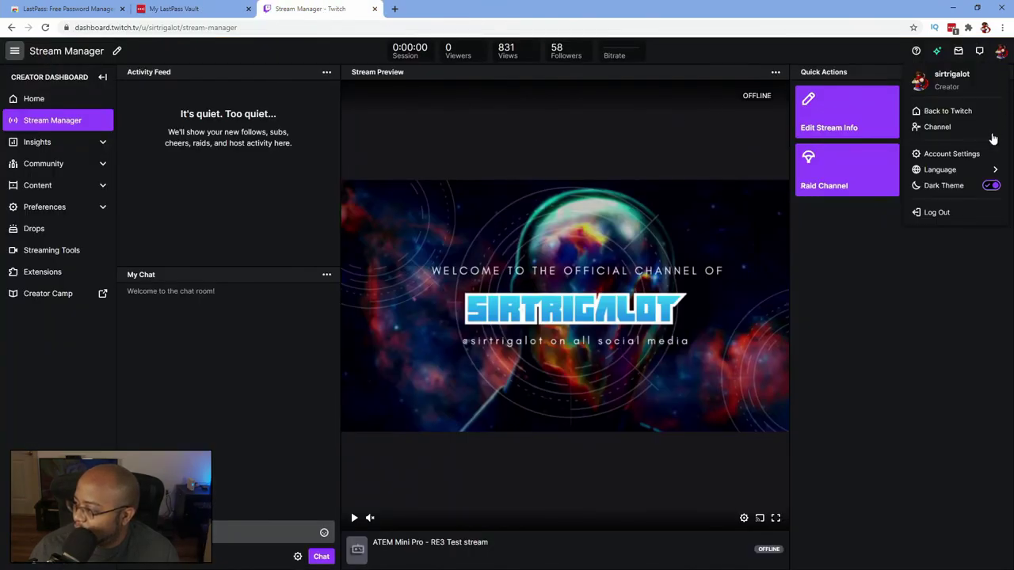
click(954, 213)
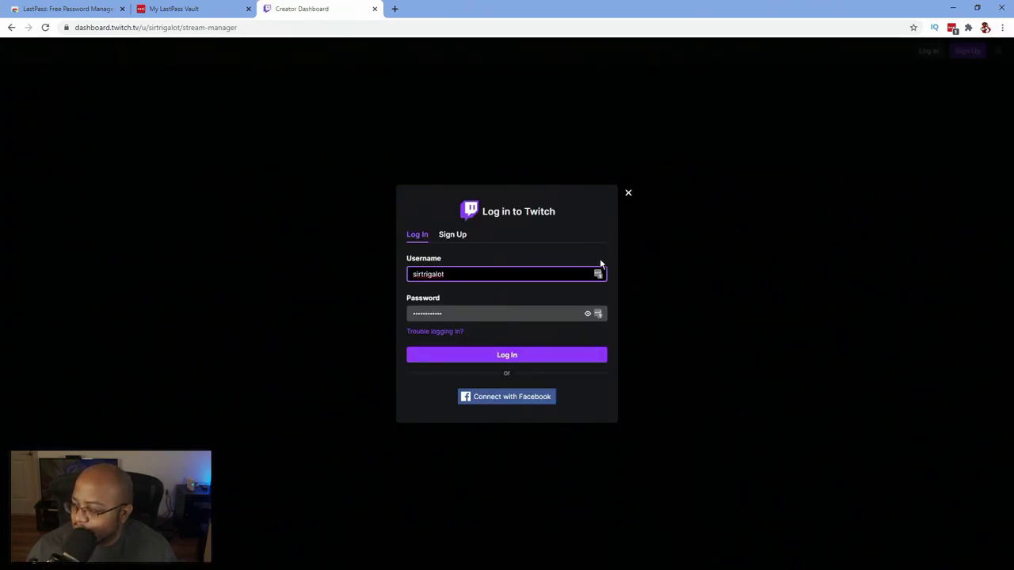
click(952, 30)
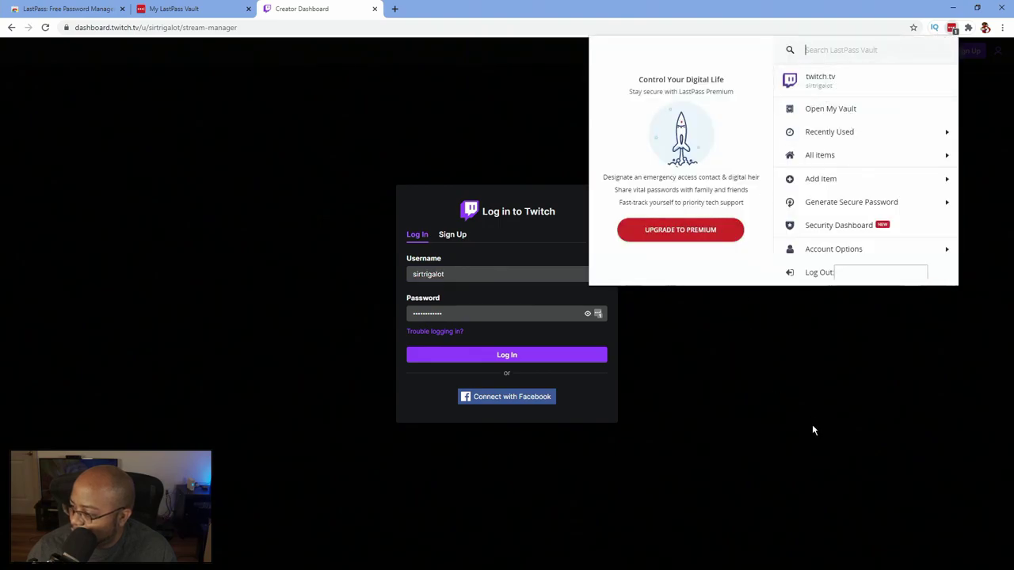
click(649, 366)
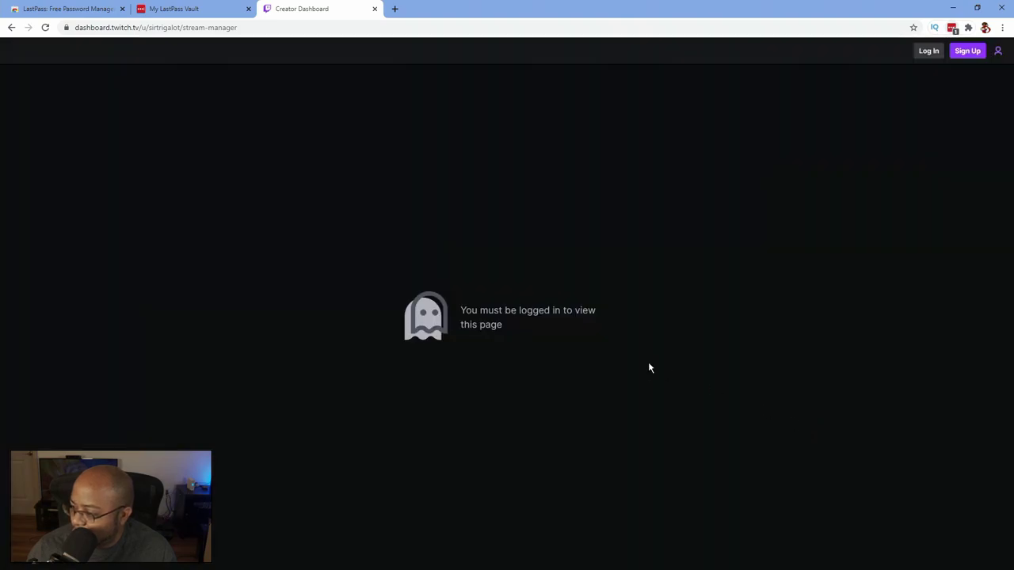
Log back into Twitch by autofilling the saved twitch.tv login from LastPass.
click(927, 52)
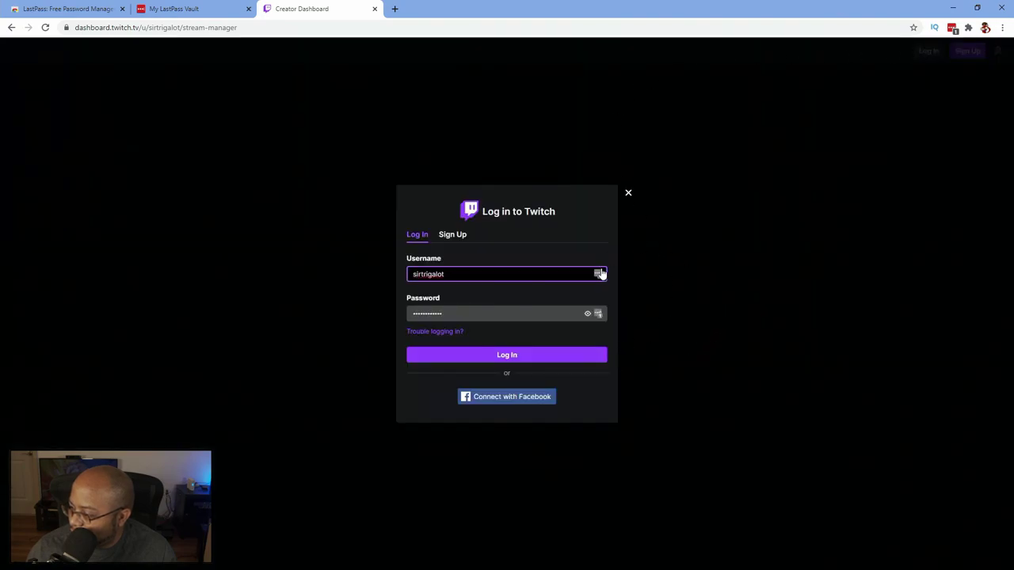
click(597, 275)
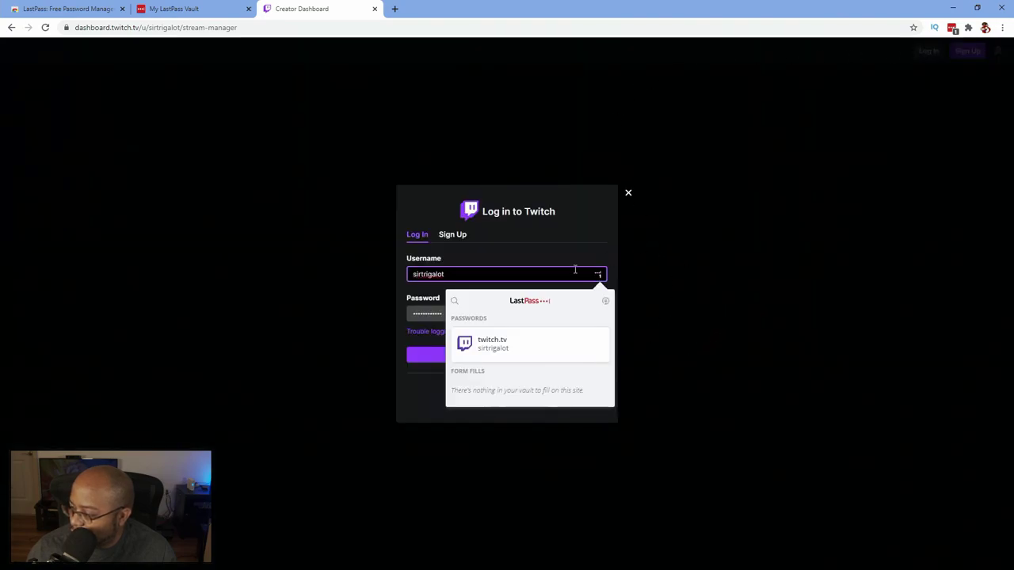
mouse_move(502, 347)
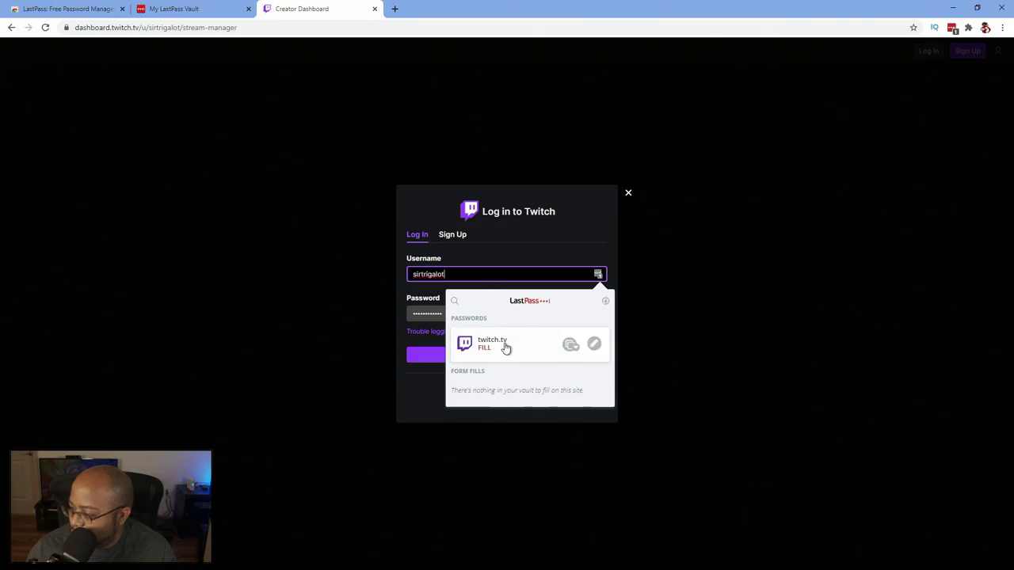
click(491, 346)
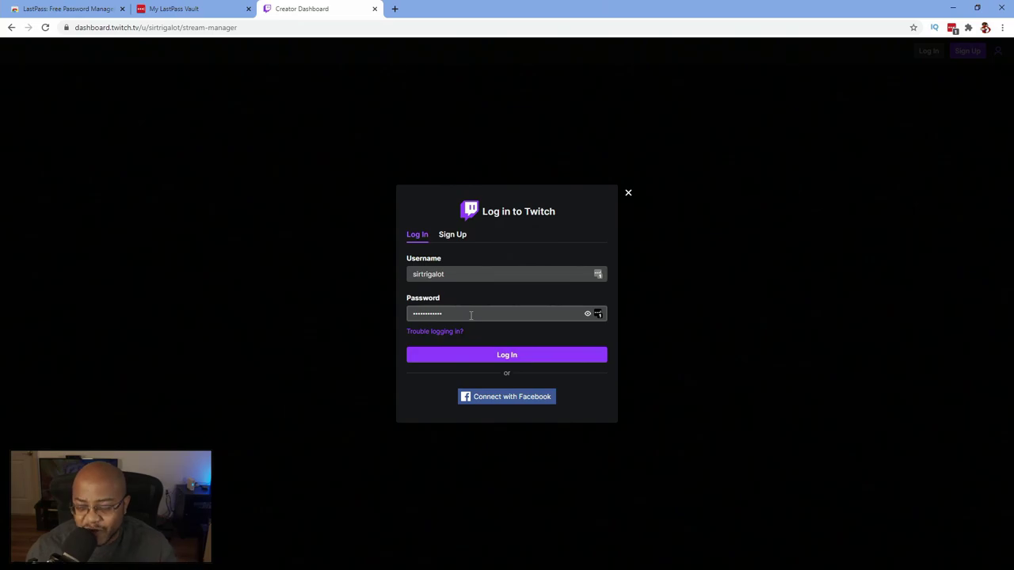
click(523, 358)
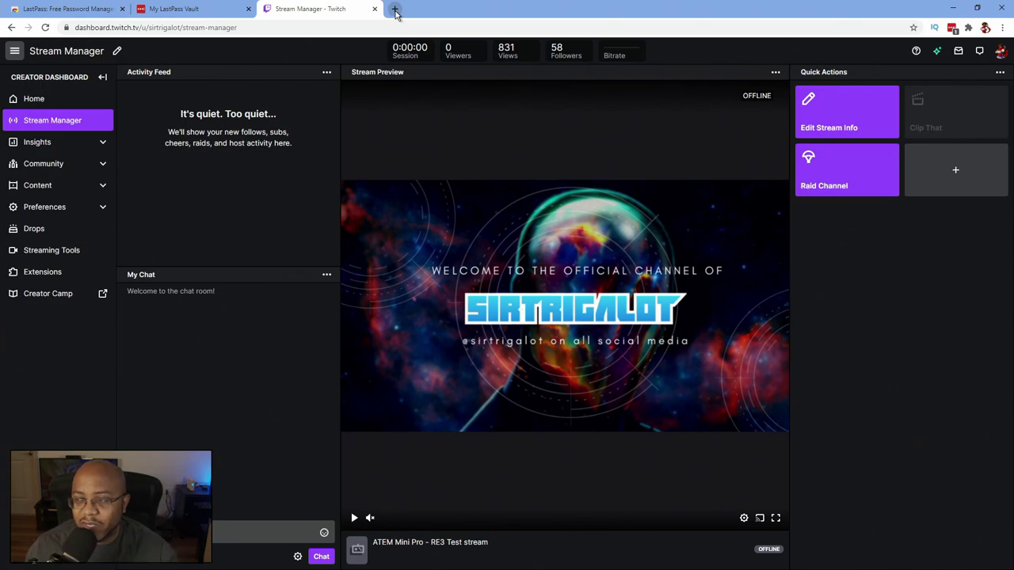
click(198, 9)
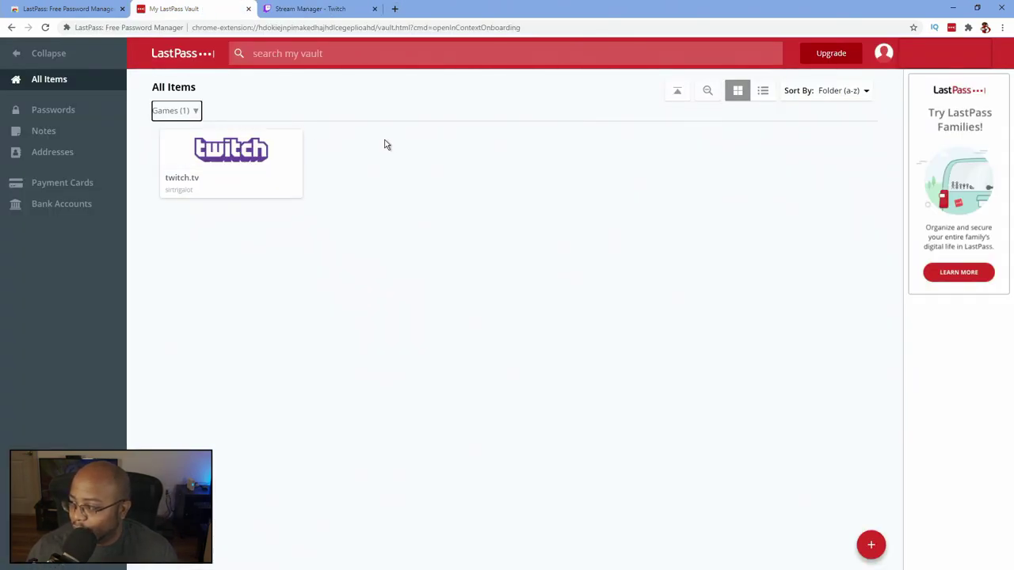
Switch the vault to list view and inspect the twitch.tv entry's details without saving.
click(763, 92)
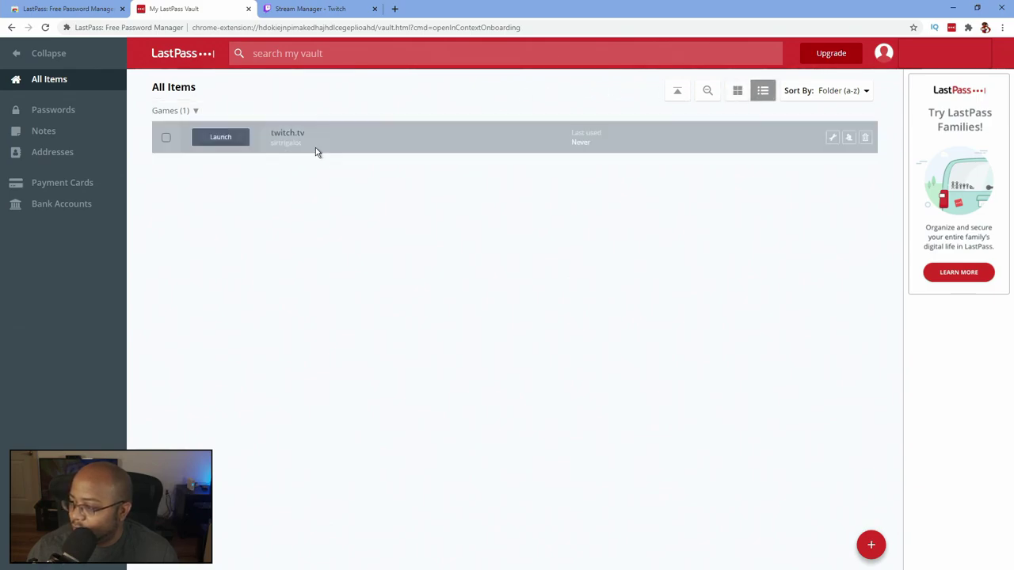
click(832, 137)
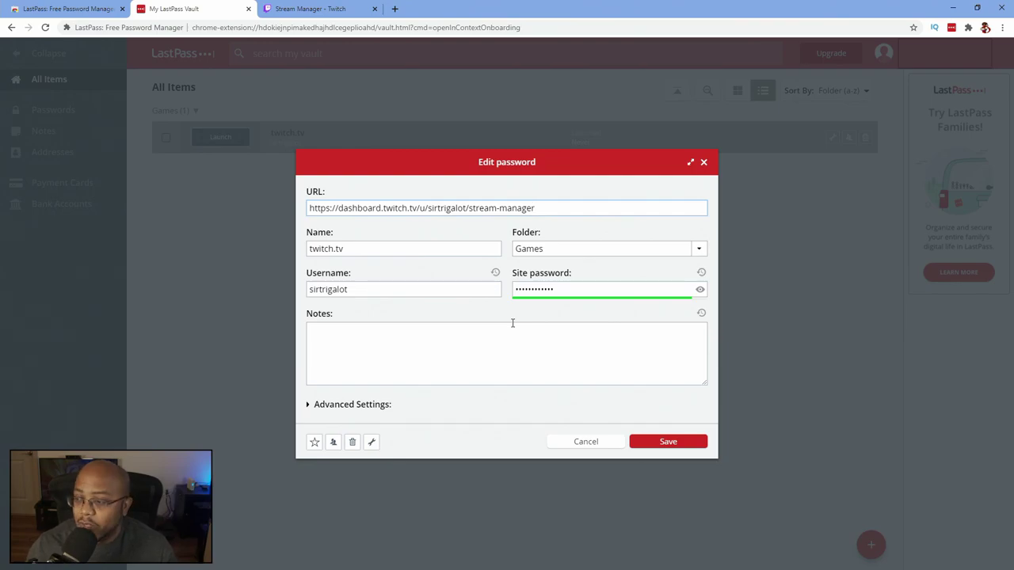
click(703, 162)
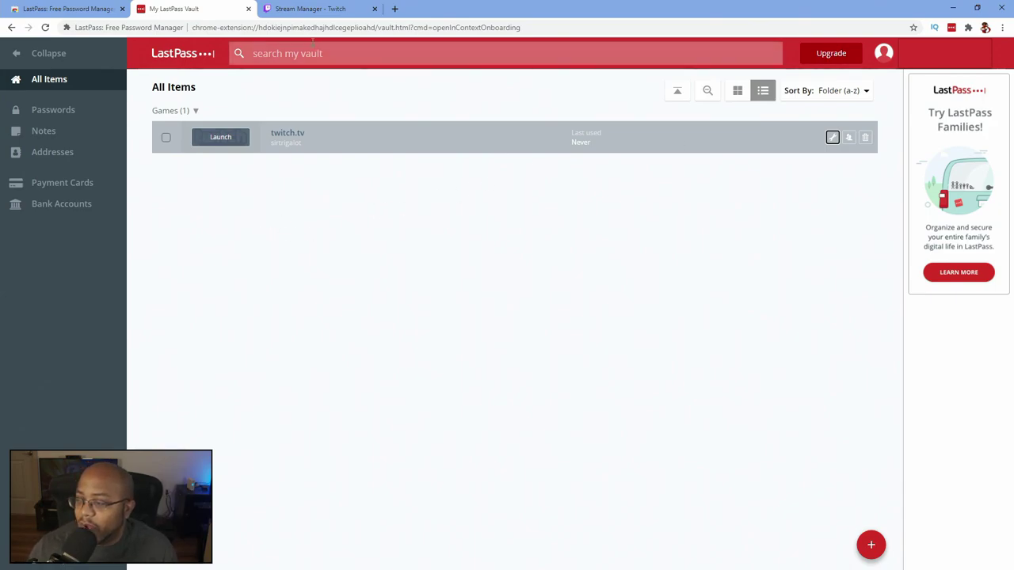
Open the LastPass password generator over Twitch, lengthen the password and choose Easy to read.
click(338, 9)
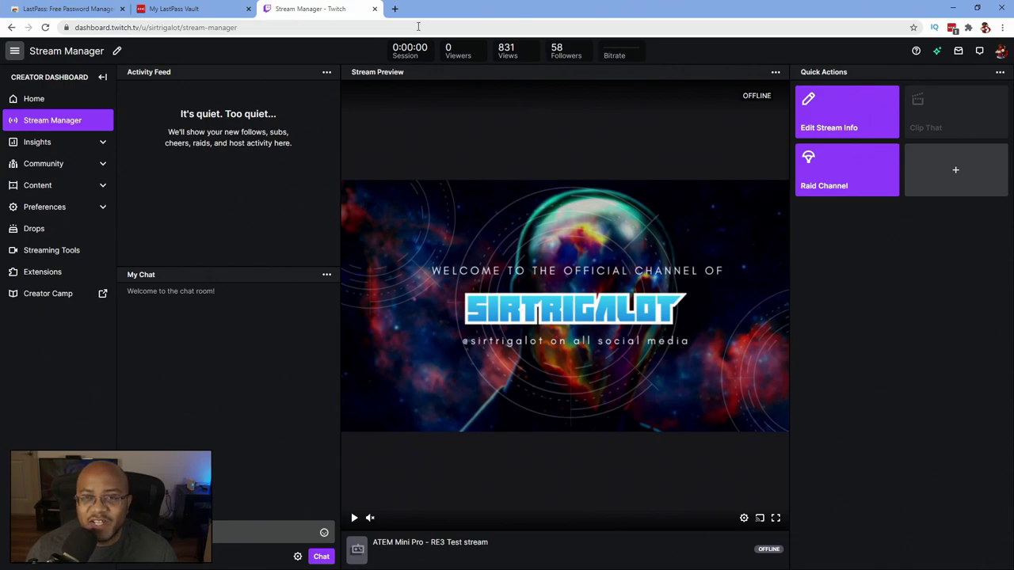
key(alt+g)
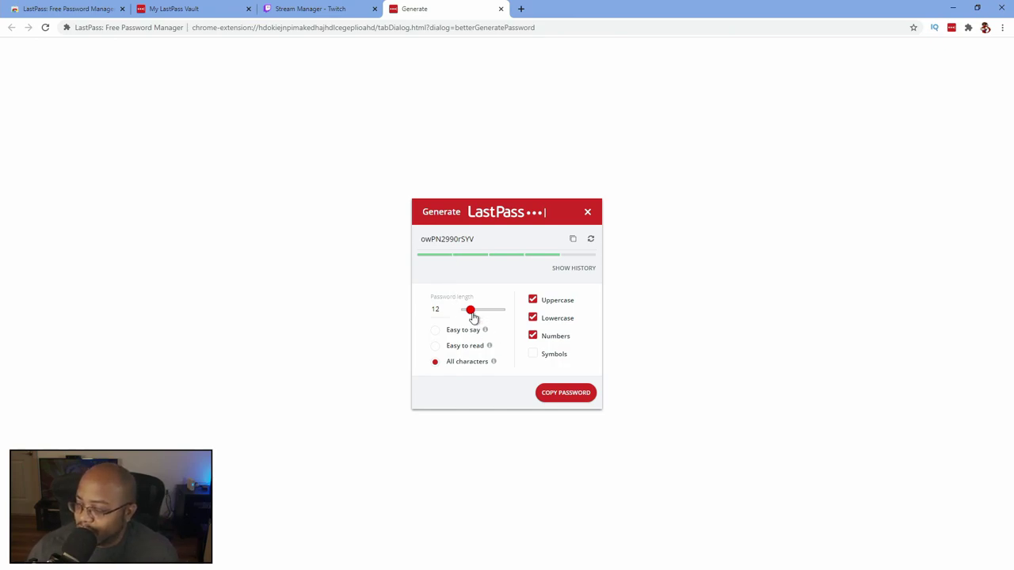
mouse_move(473, 315)
mouse_down()
mouse_move(512, 317)
mouse_move(480, 316)
mouse_up()
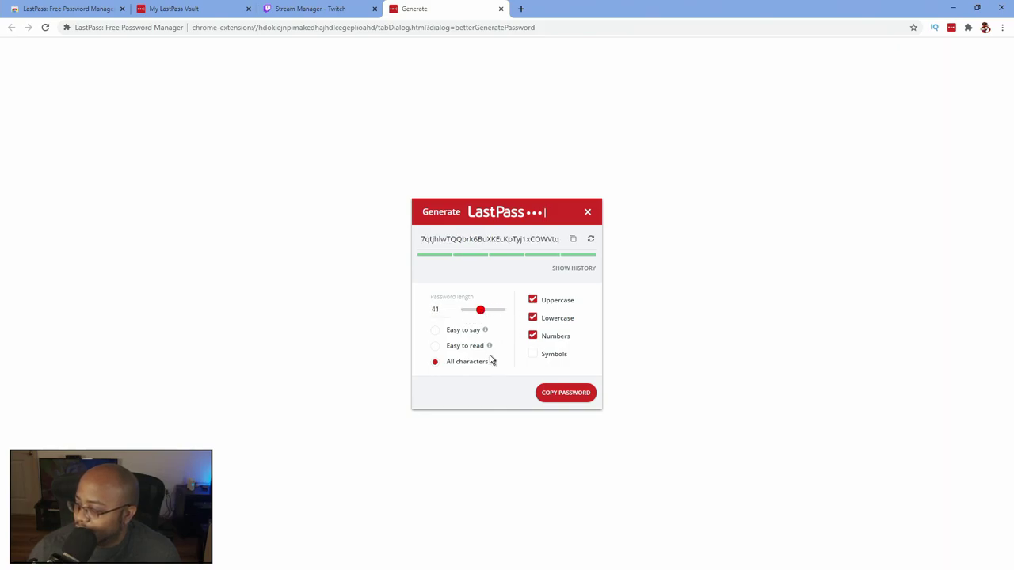
click(435, 347)
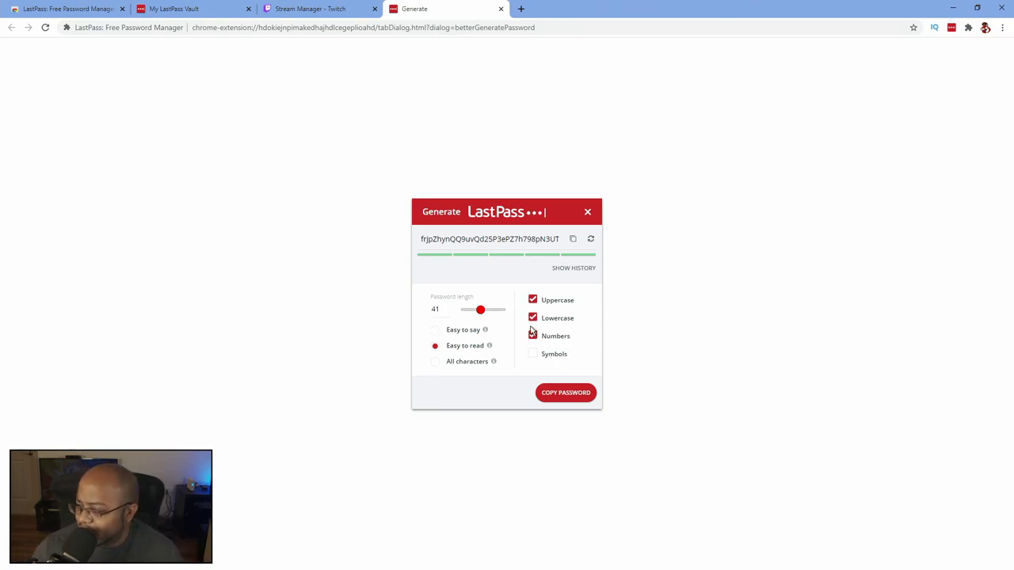
Add symbols, shorten the length to 14, and switch back to All characters.
click(533, 357)
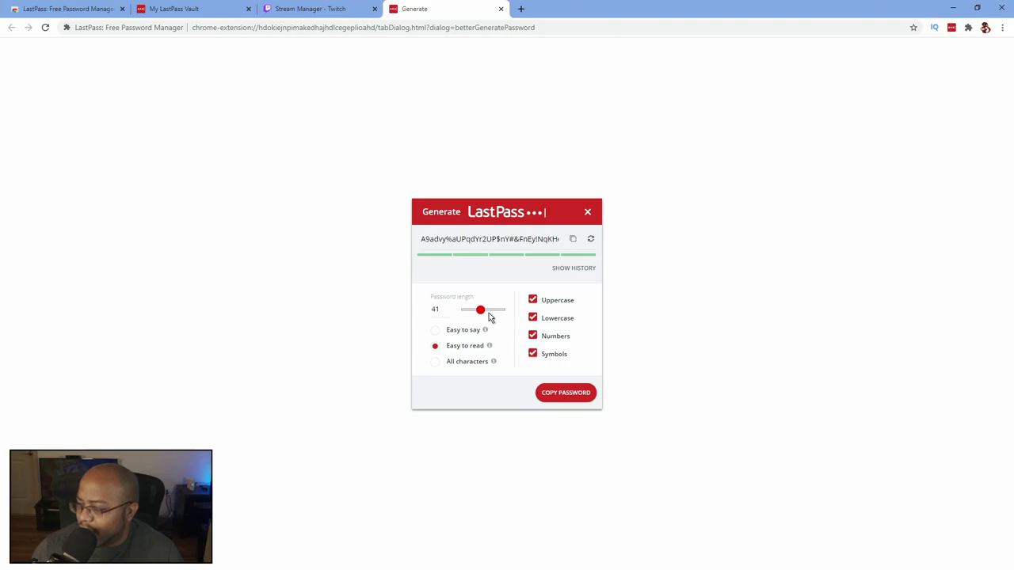
drag(479, 316, 470, 318)
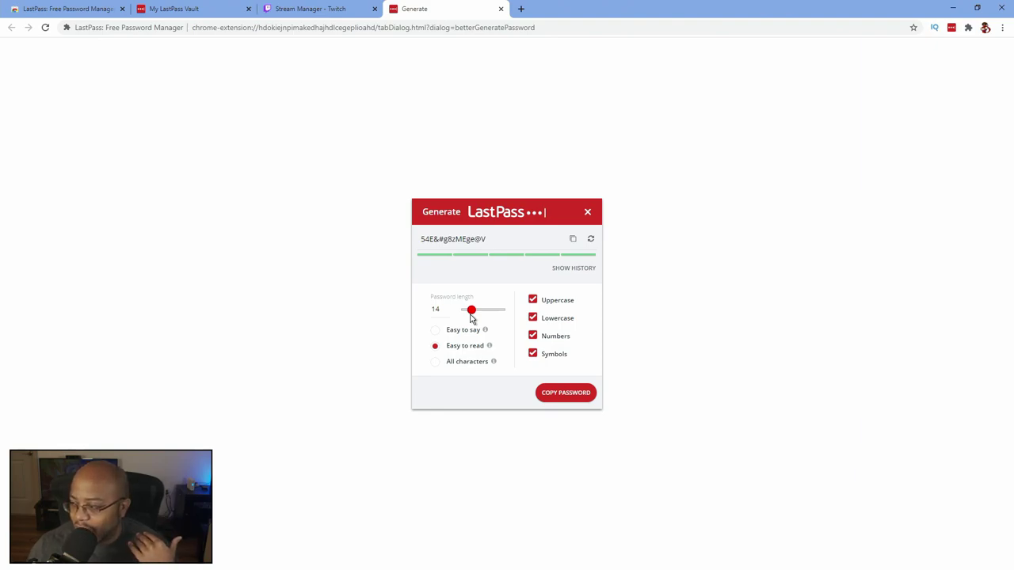
click(436, 365)
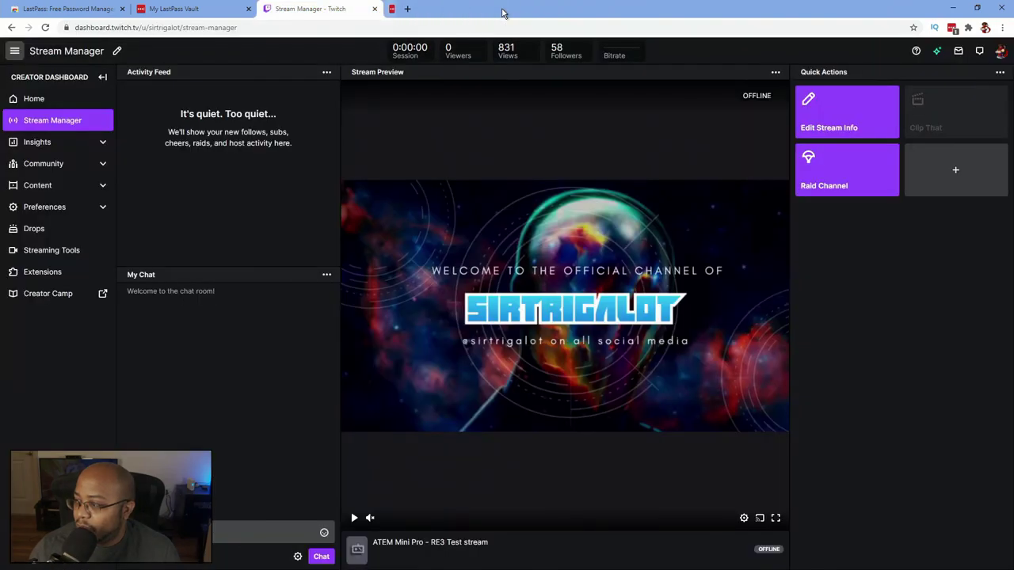
Open Facebook in a new tab and go to the profile page.
click(394, 10)
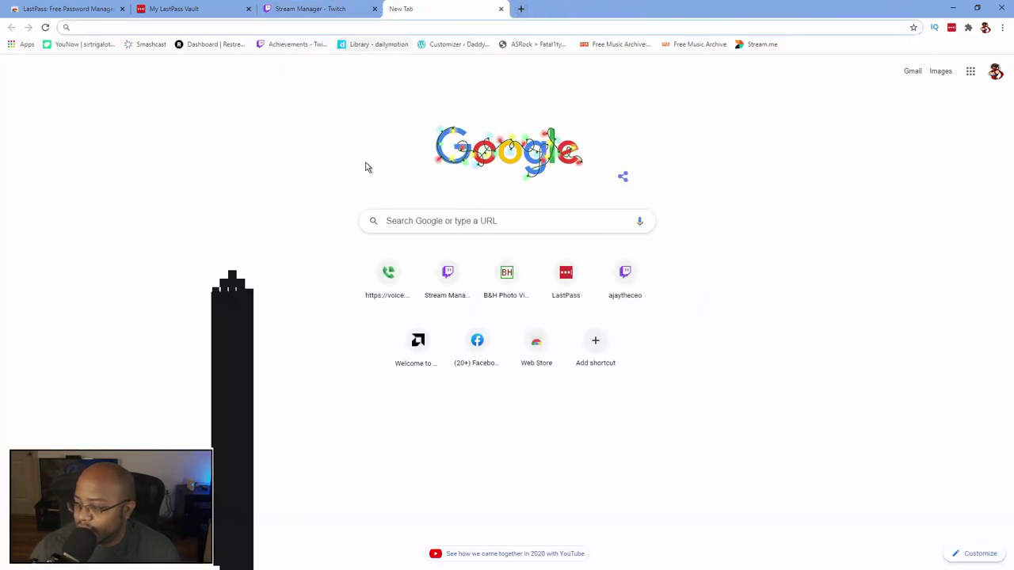
click(482, 336)
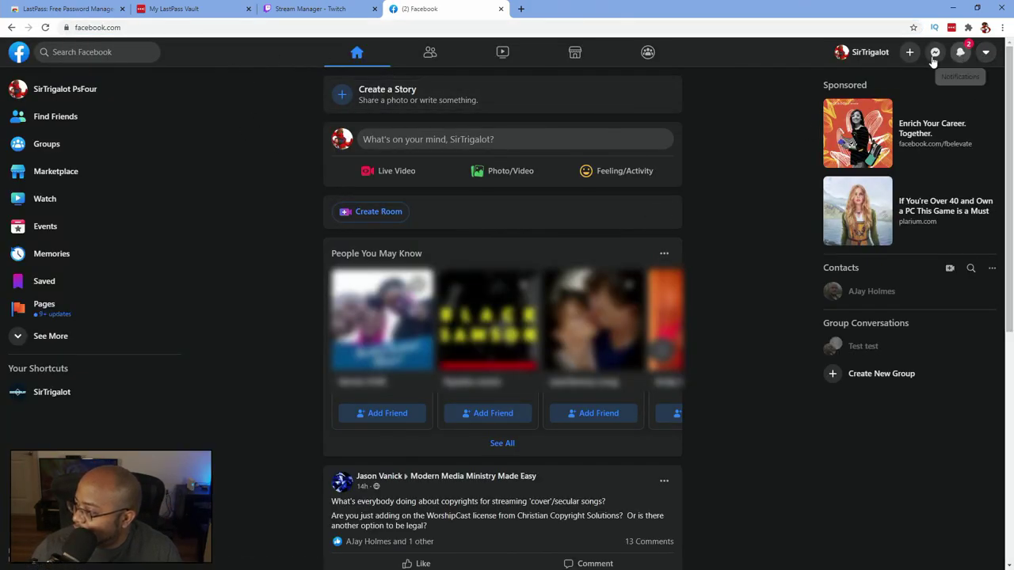
click(871, 54)
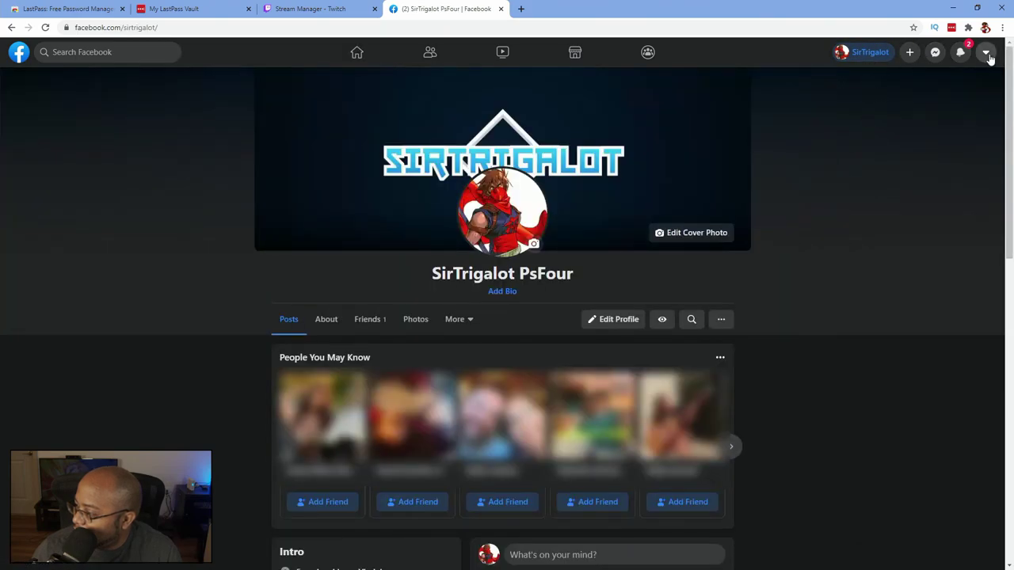
Log out of Facebook and back in, adding the facebook.com login to LastPass.
click(986, 54)
click(882, 252)
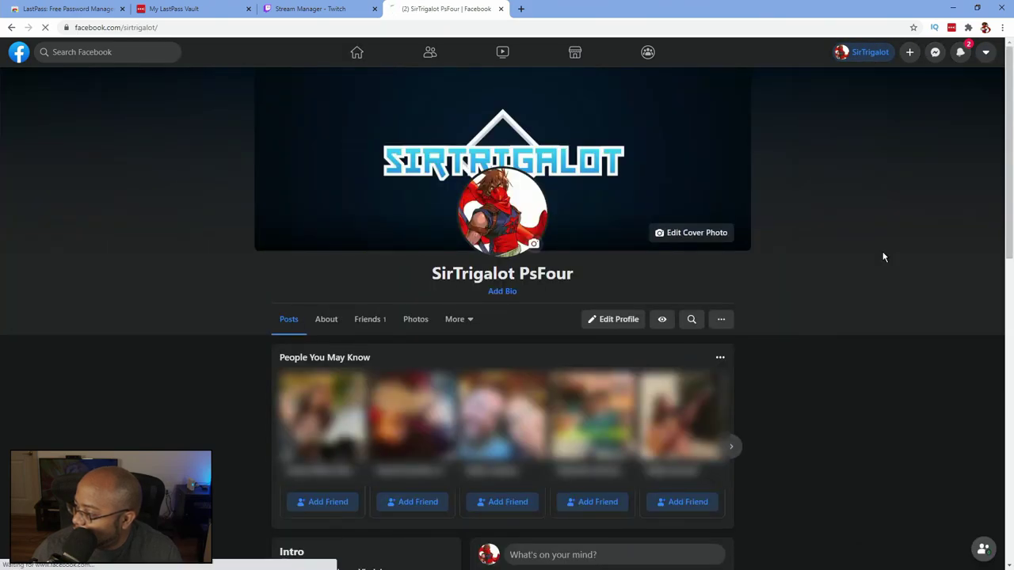
click(656, 199)
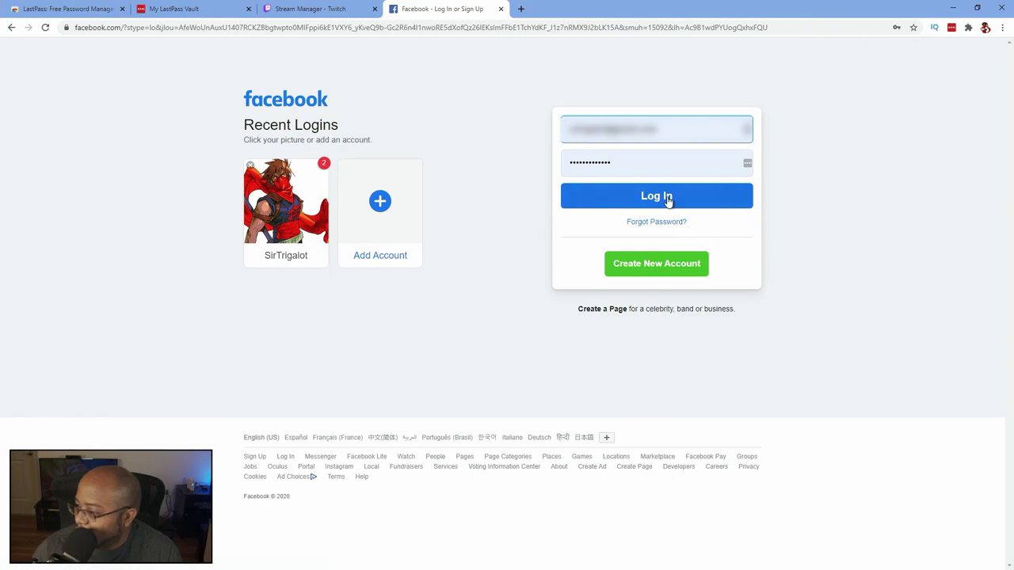
click(667, 201)
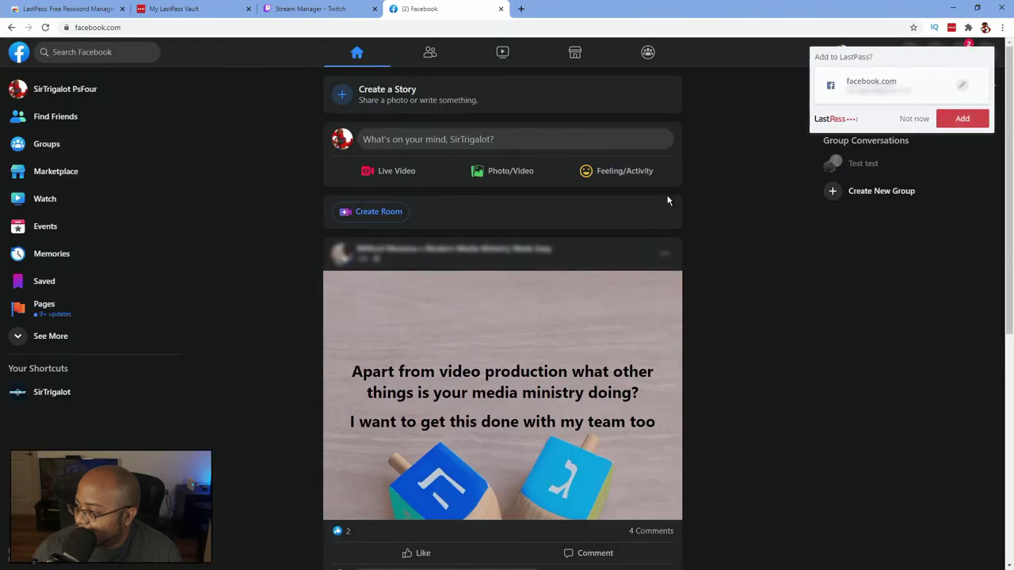
click(963, 120)
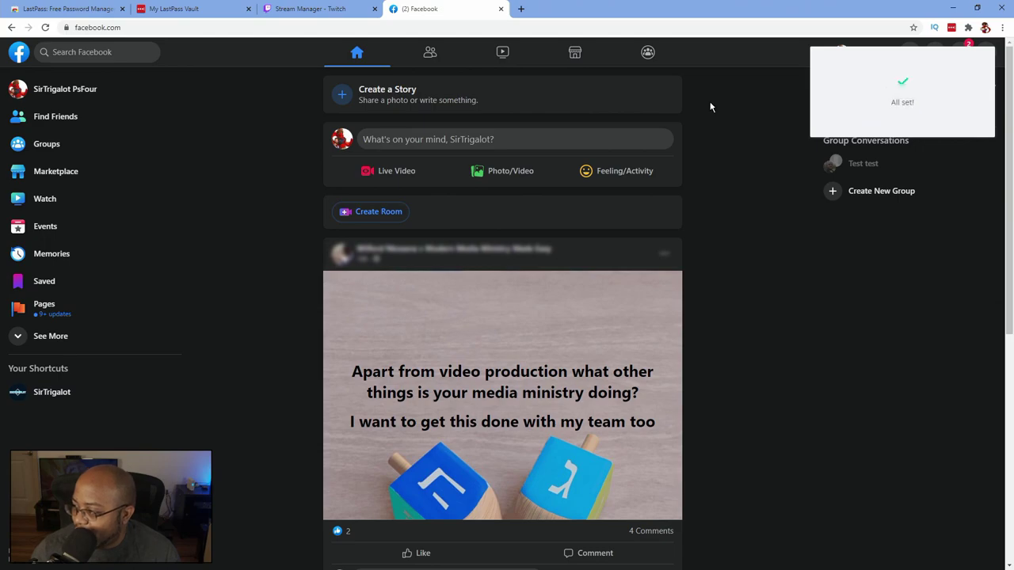
Go to us.playstation.com and sign in with the autofilled Sony credentials.
click(531, 29)
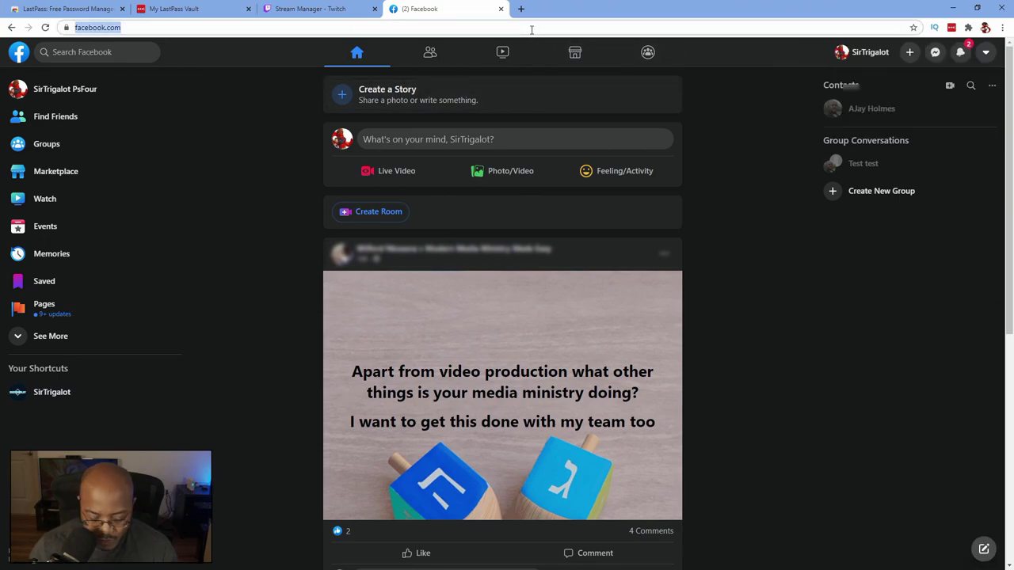
text(us.)
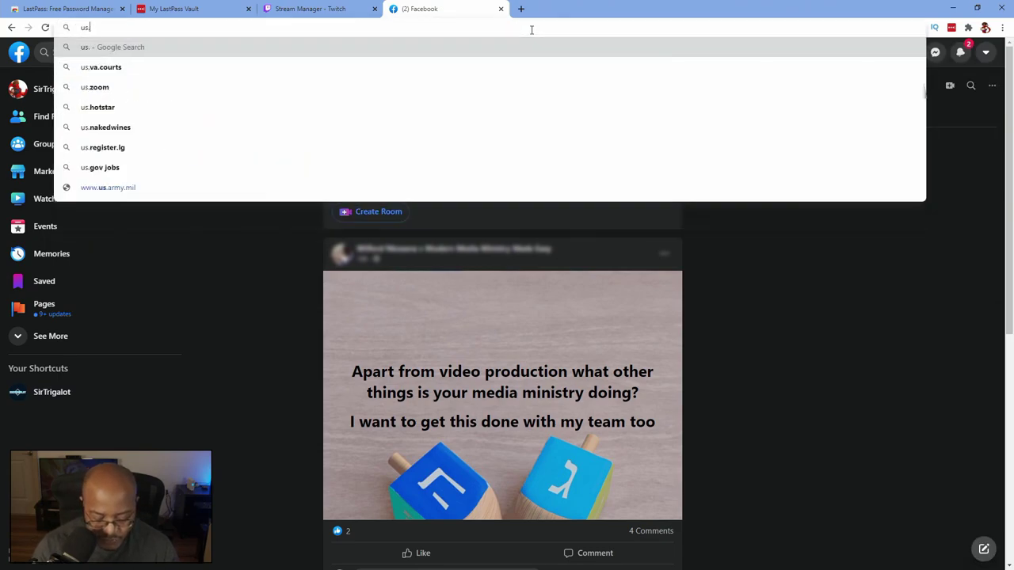
text(playstation.com)
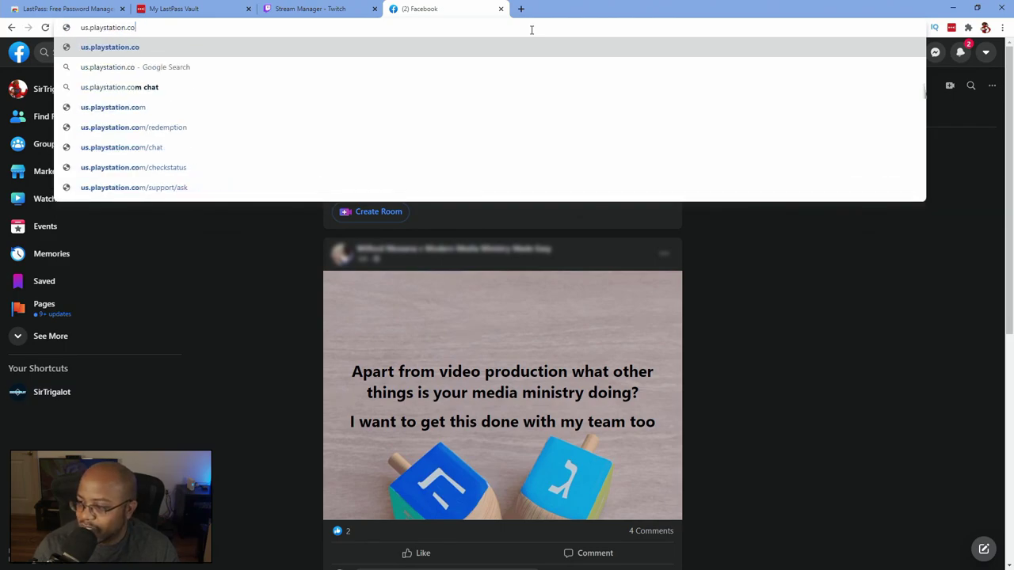
key(Return)
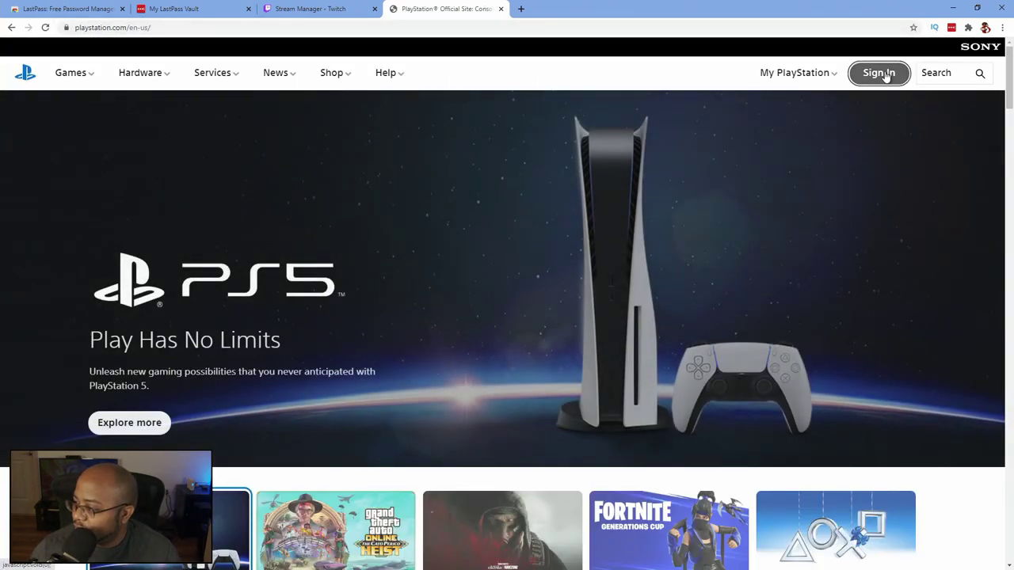
click(881, 73)
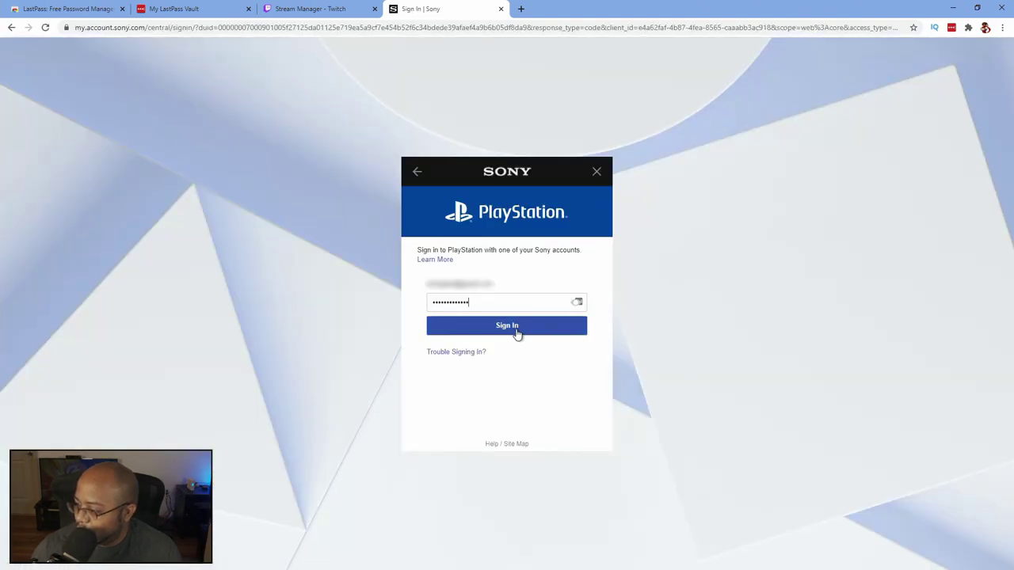
click(508, 326)
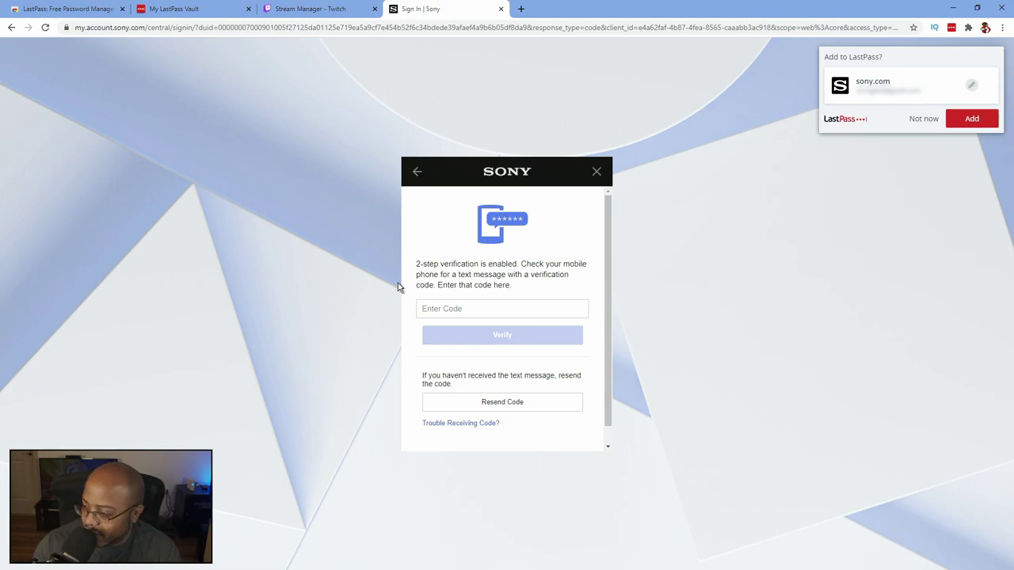
Enter the SMS verification code, save the sony.com login to LastPass, and verify.
click(474, 307)
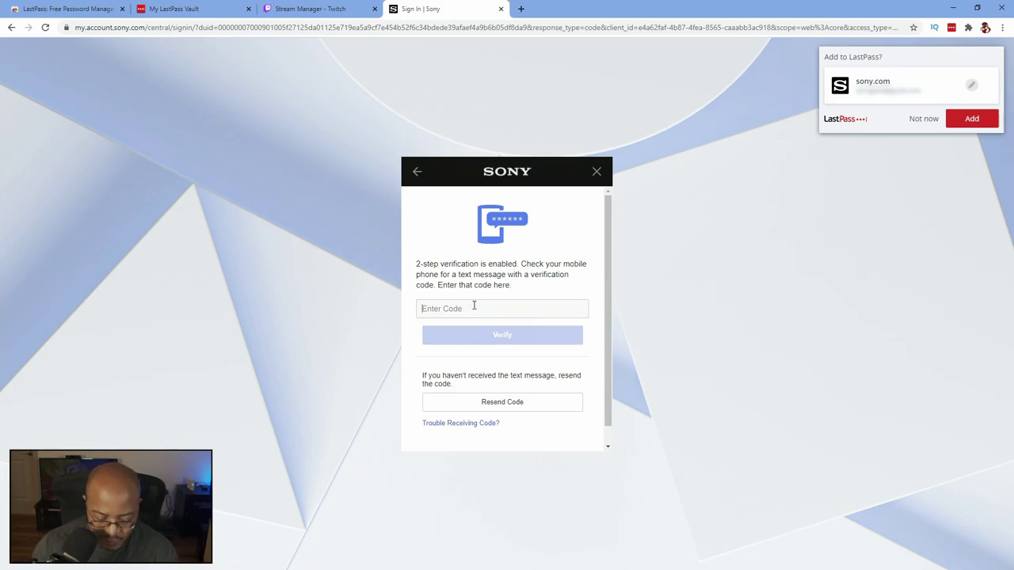
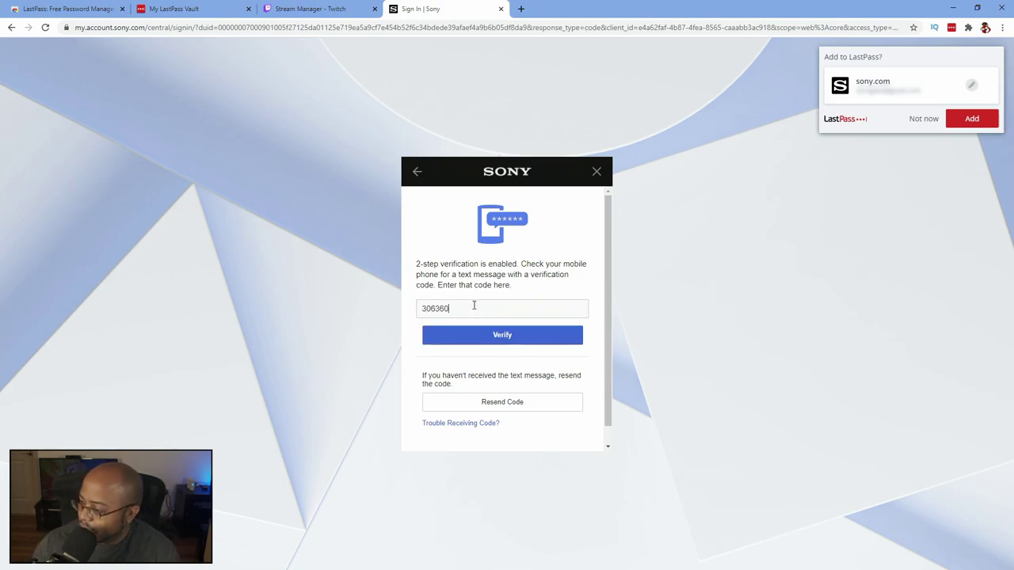
click(971, 119)
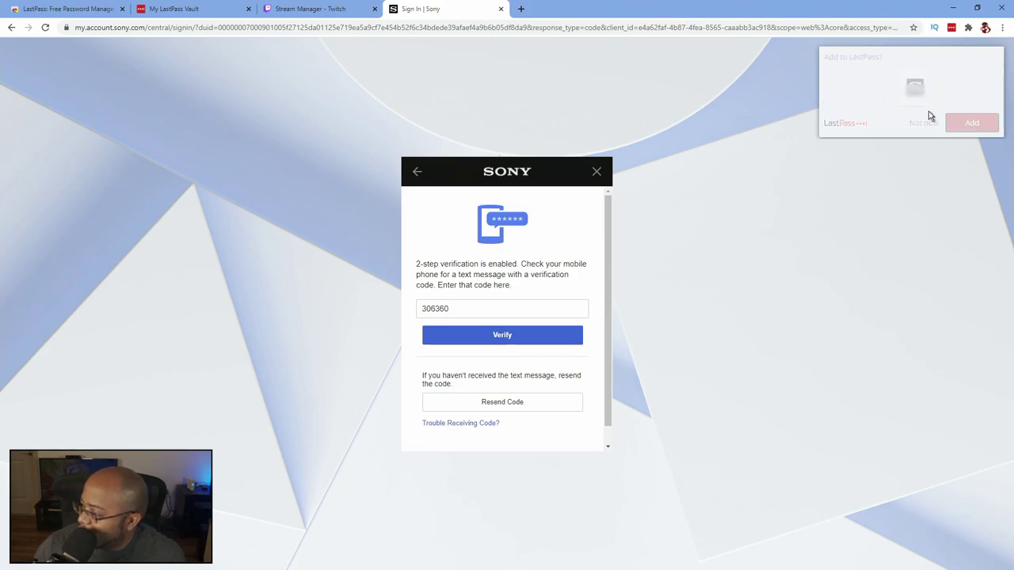
click(528, 339)
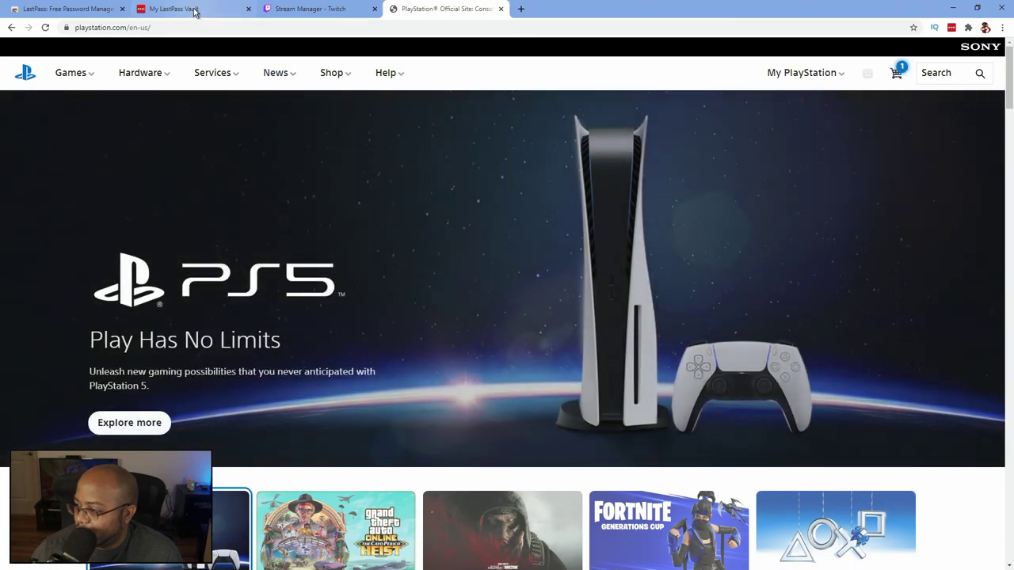
In the LastPass vault, expand the Shopping folder to show its saved login.
click(193, 9)
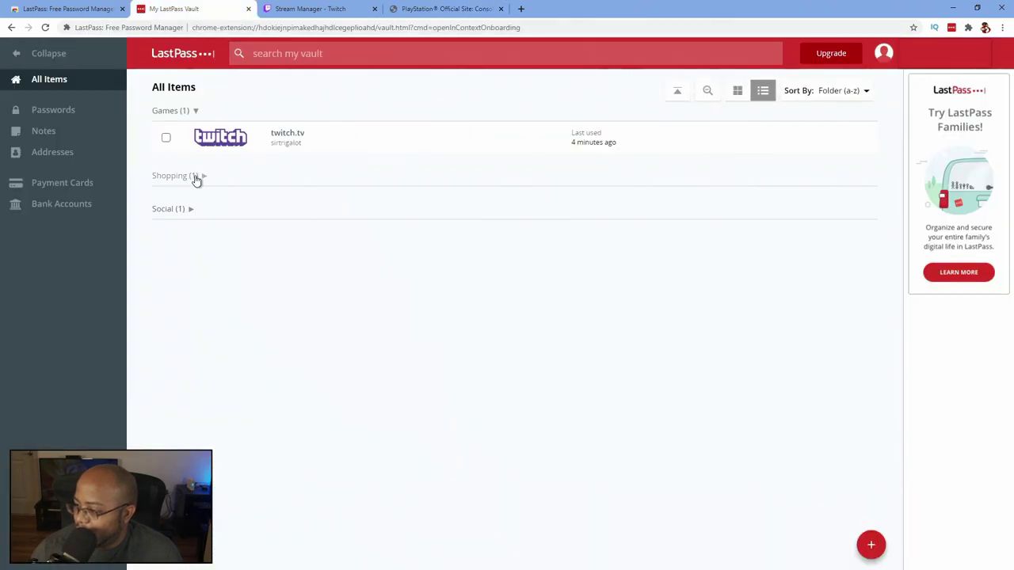
click(197, 176)
click(177, 246)
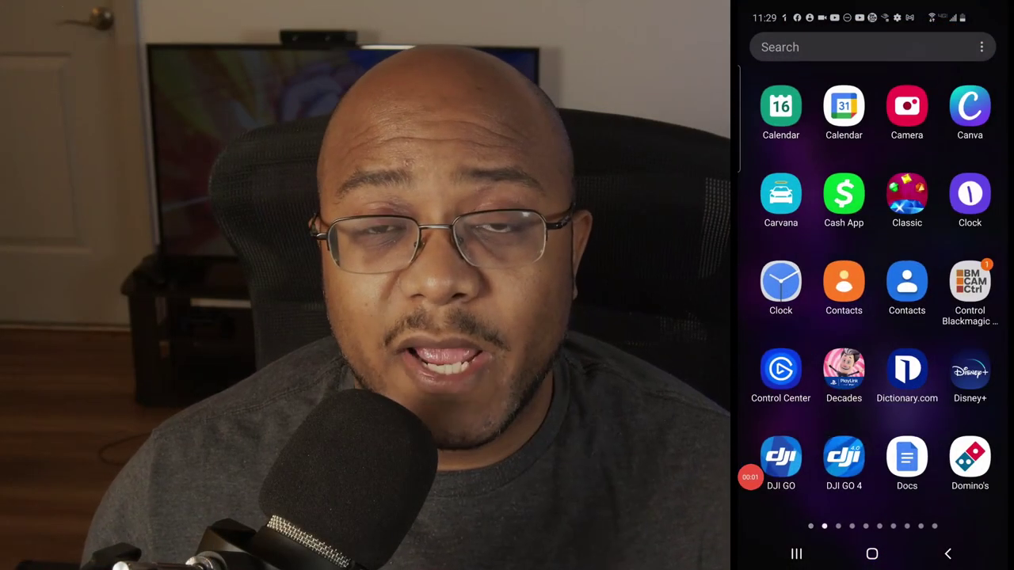
On the phone, load us.playstation.com, go to Sign In, and focus the Sign-In ID field for LastPass.
scroll(872, 293, right, 3)
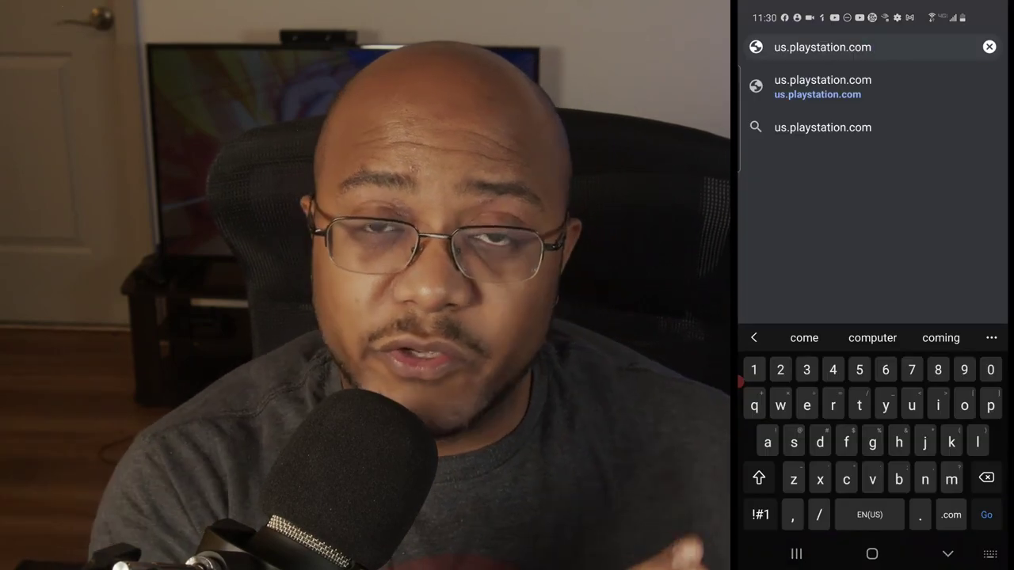
key(Return)
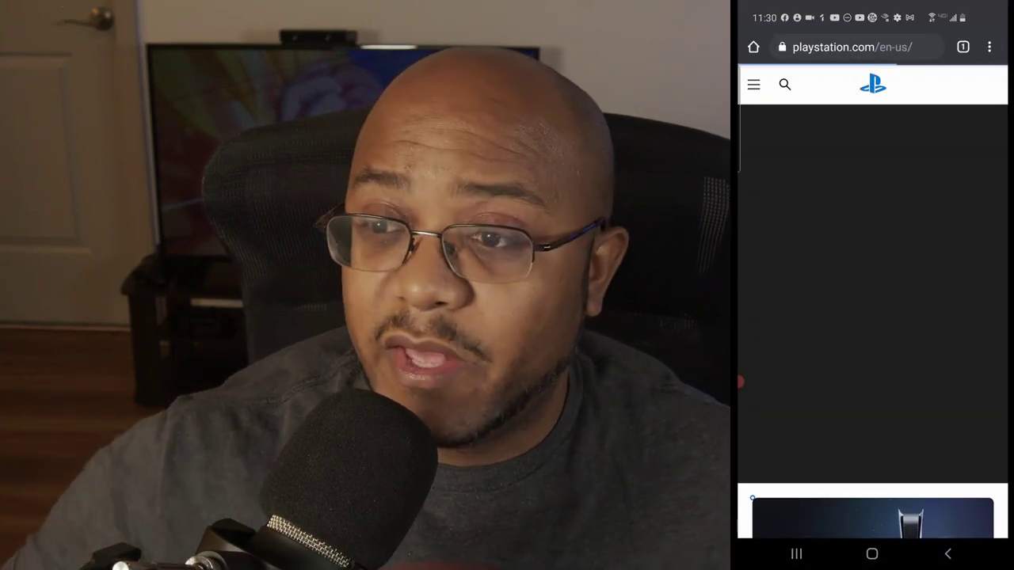
click(753, 83)
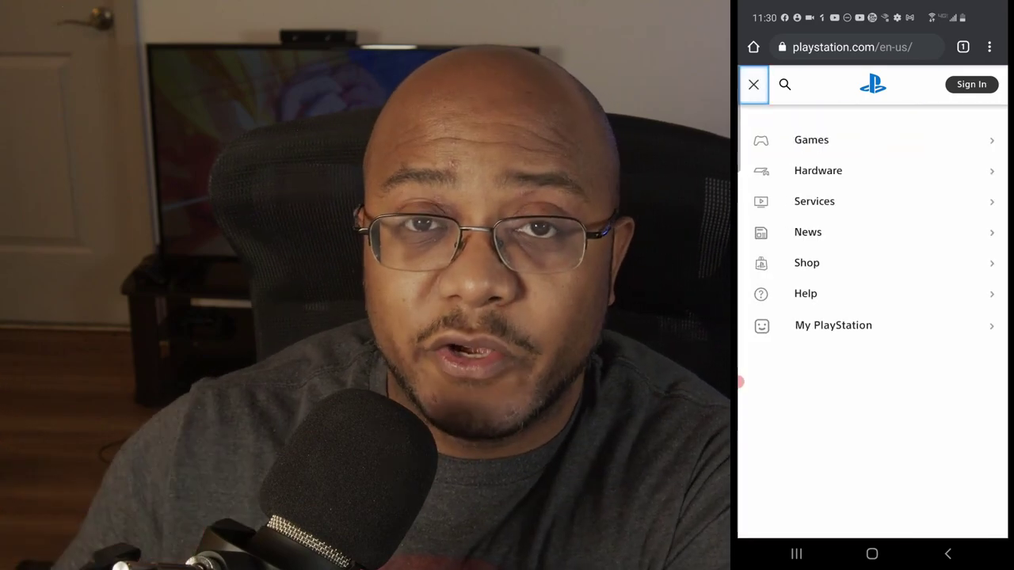
click(971, 84)
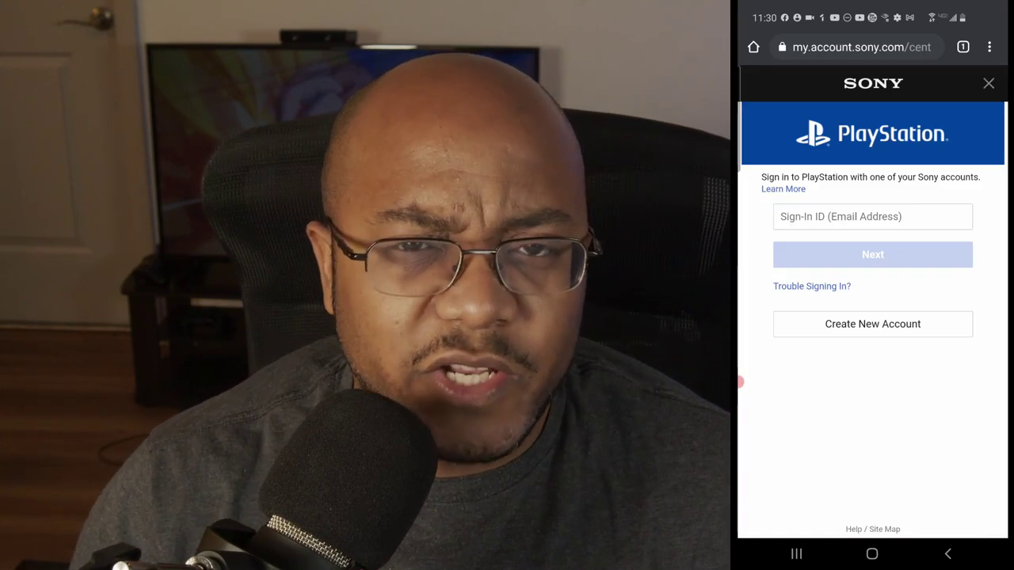
click(872, 216)
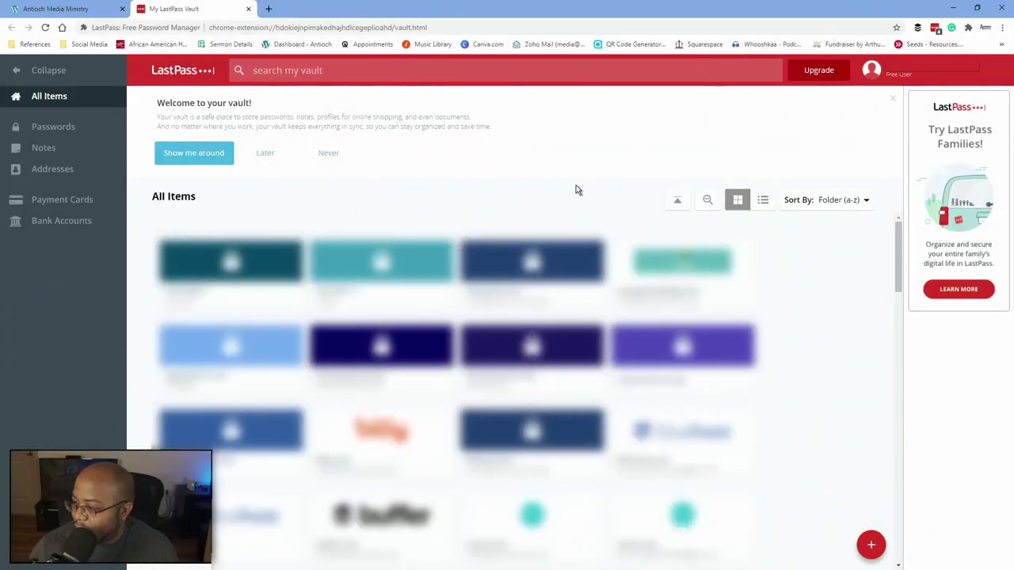
scroll(808, 361, down, 3)
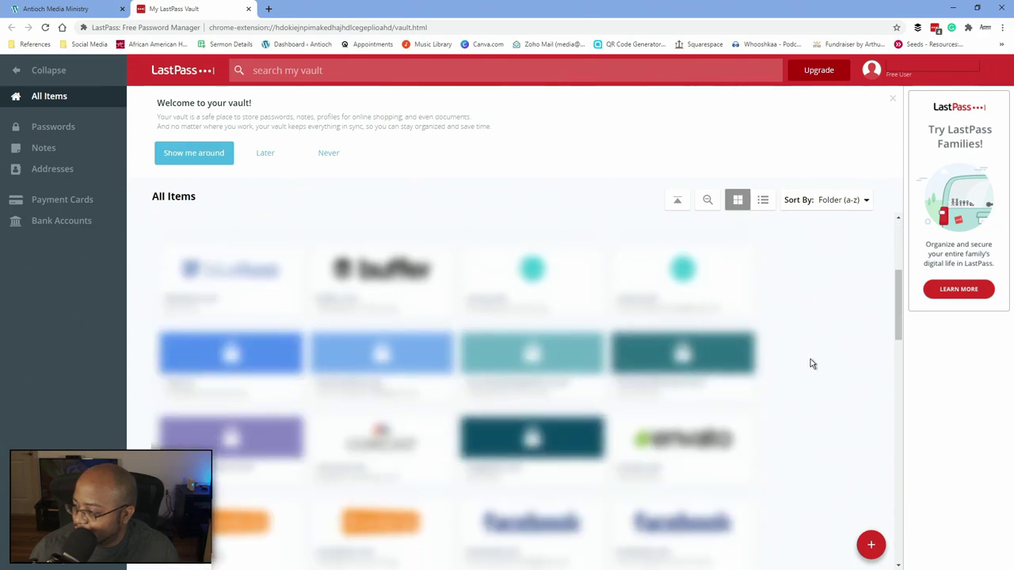
scroll(811, 358, down, 10)
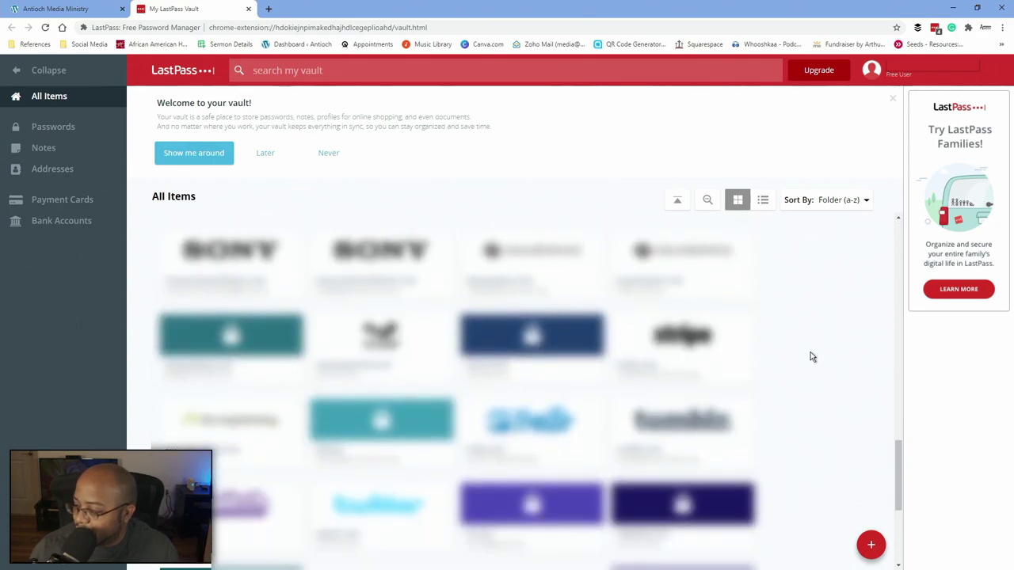
scroll(808, 350, down, 3)
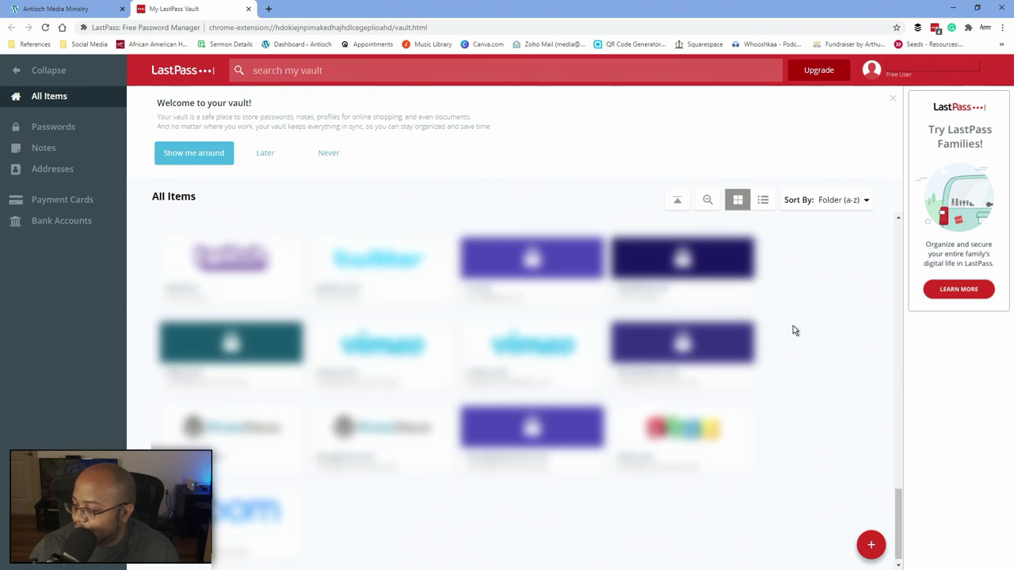
scroll(794, 330, up, 10)
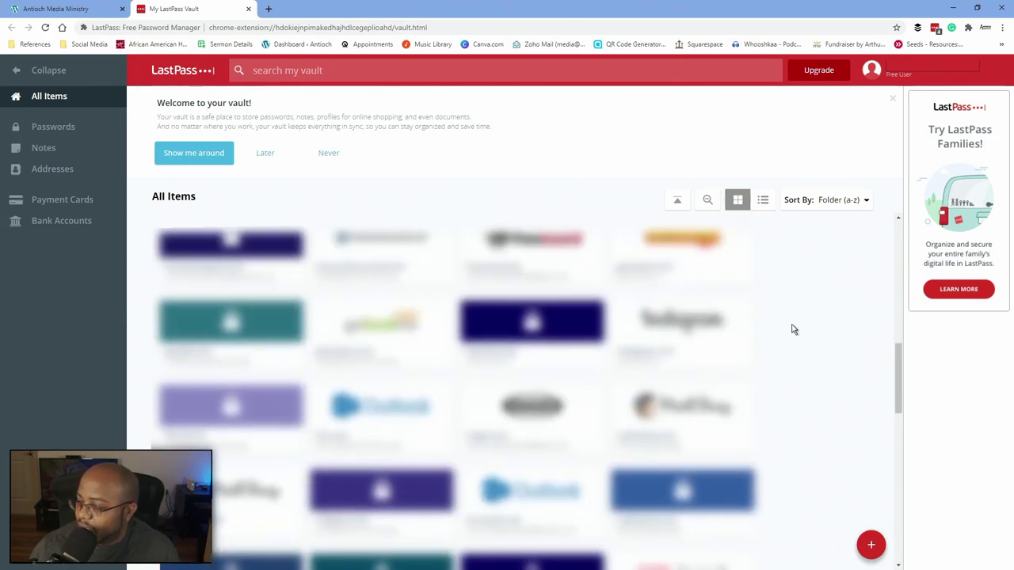
scroll(794, 329, up, 6)
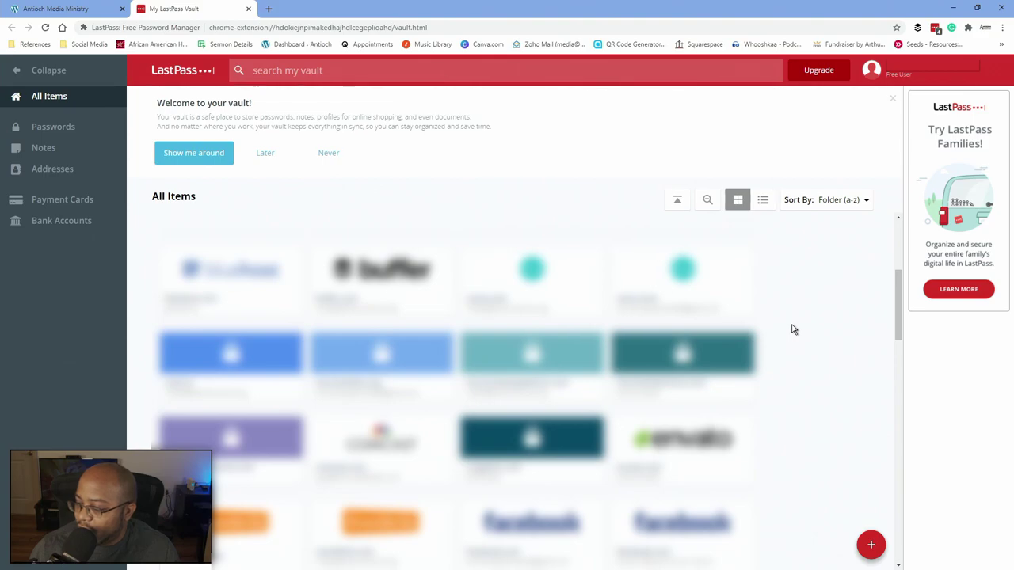
scroll(791, 324, up, 3)
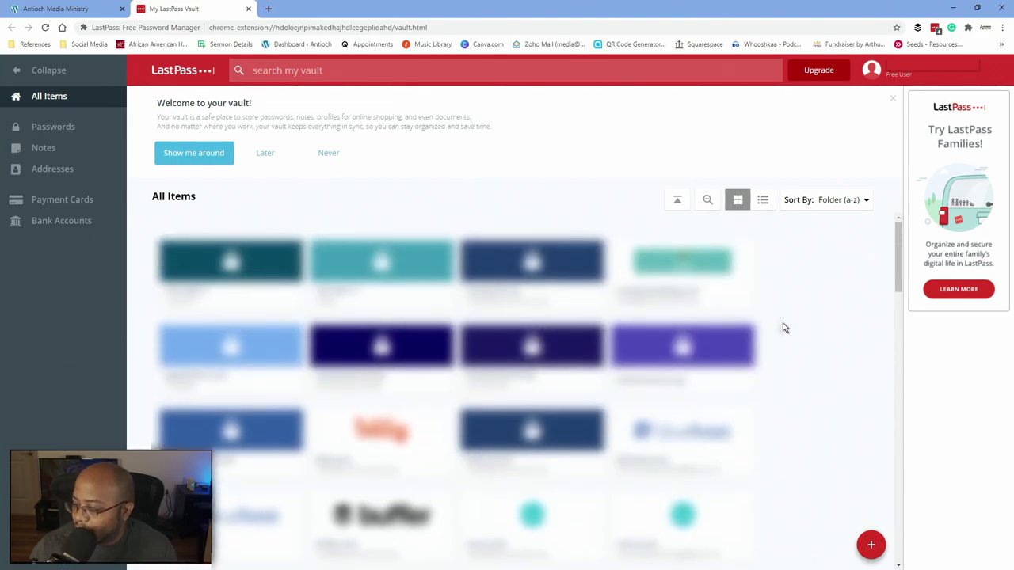